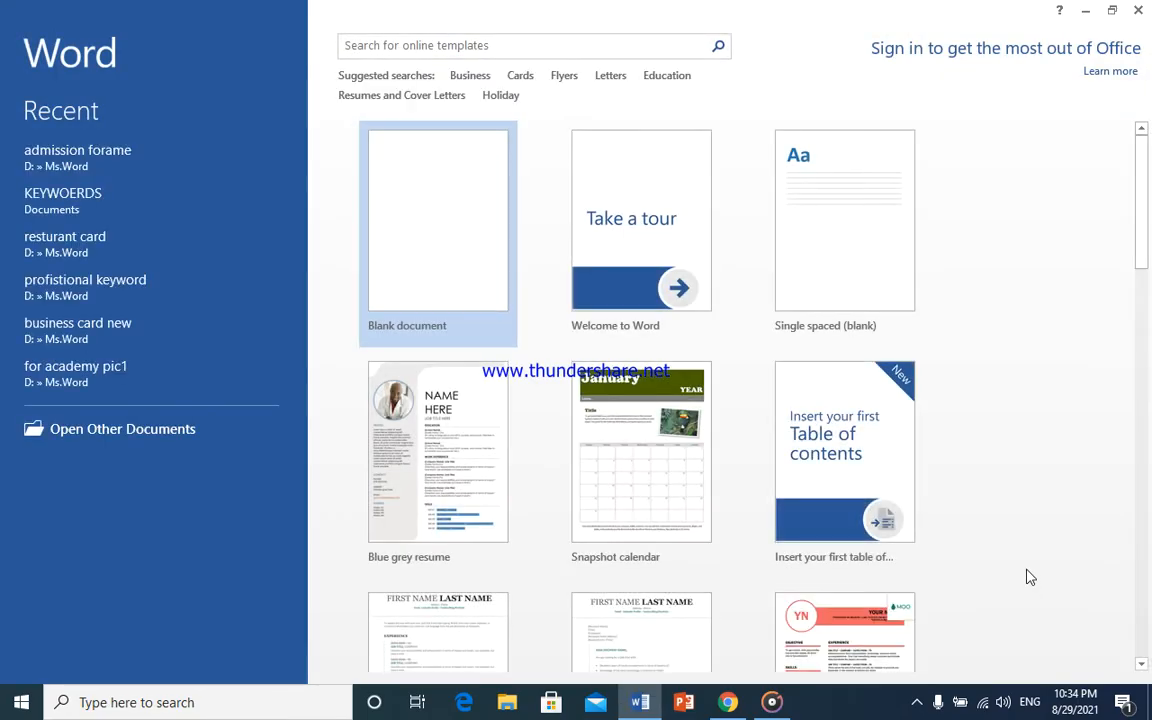
Create a blank document and generate sample text in it with =rand(1,5).
click(470, 288)
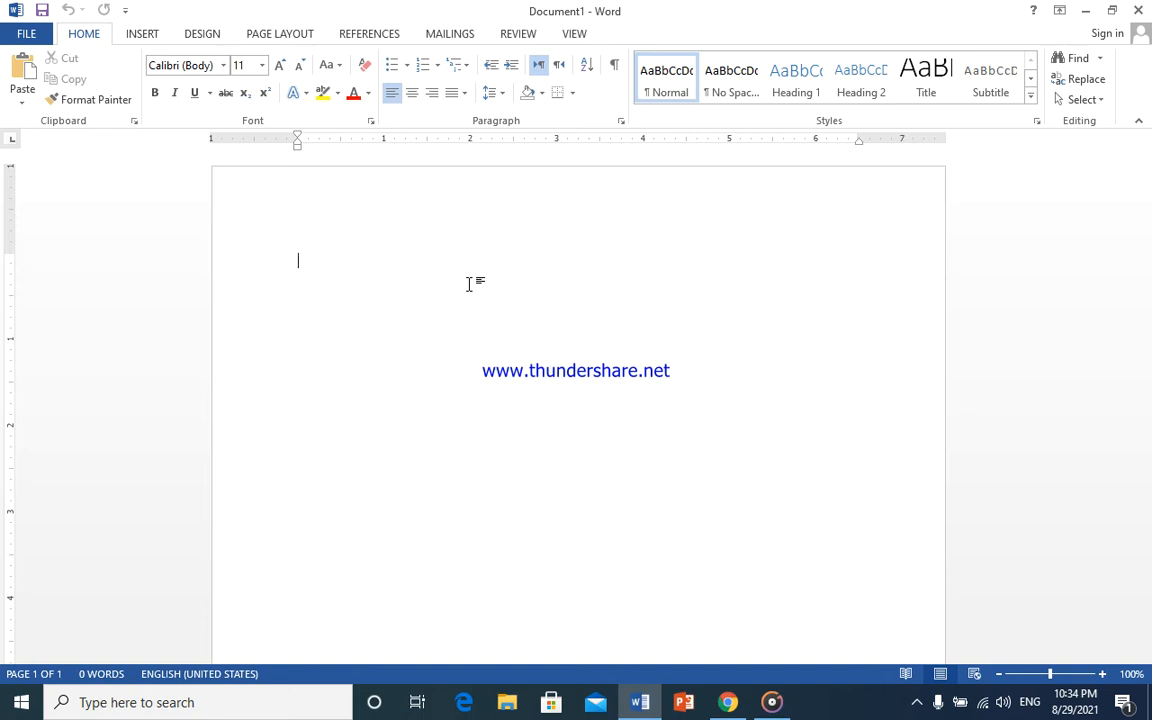
text(=rand)
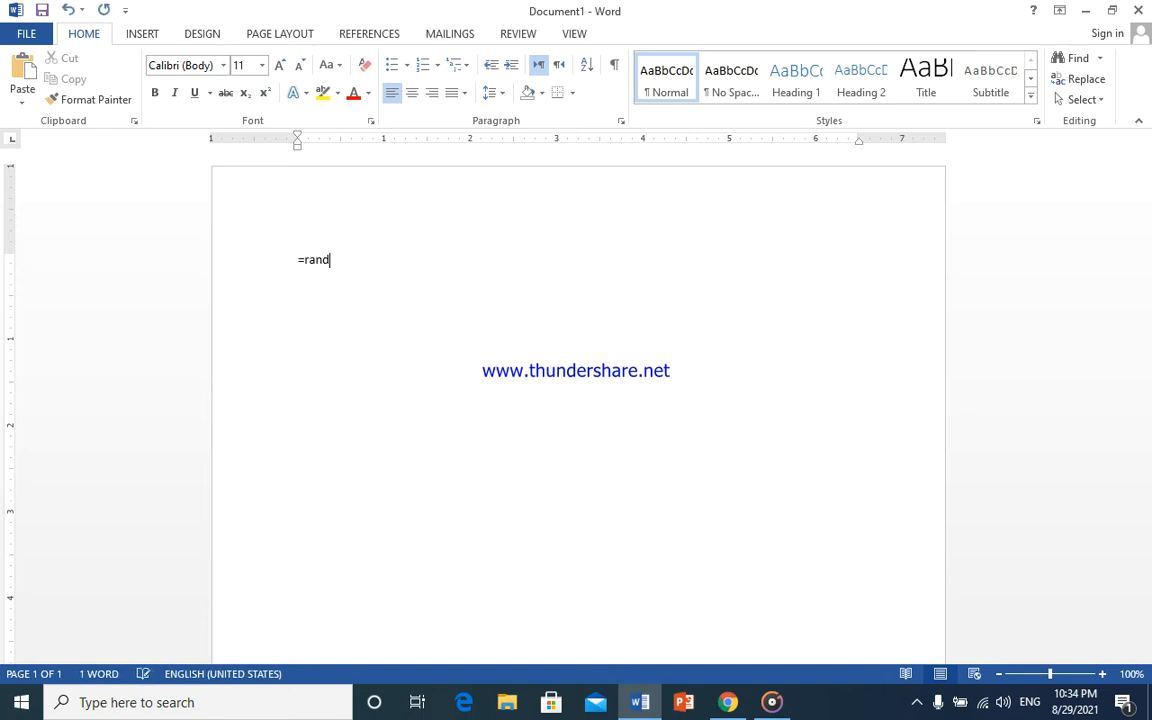
text((1,5))
key(Return)
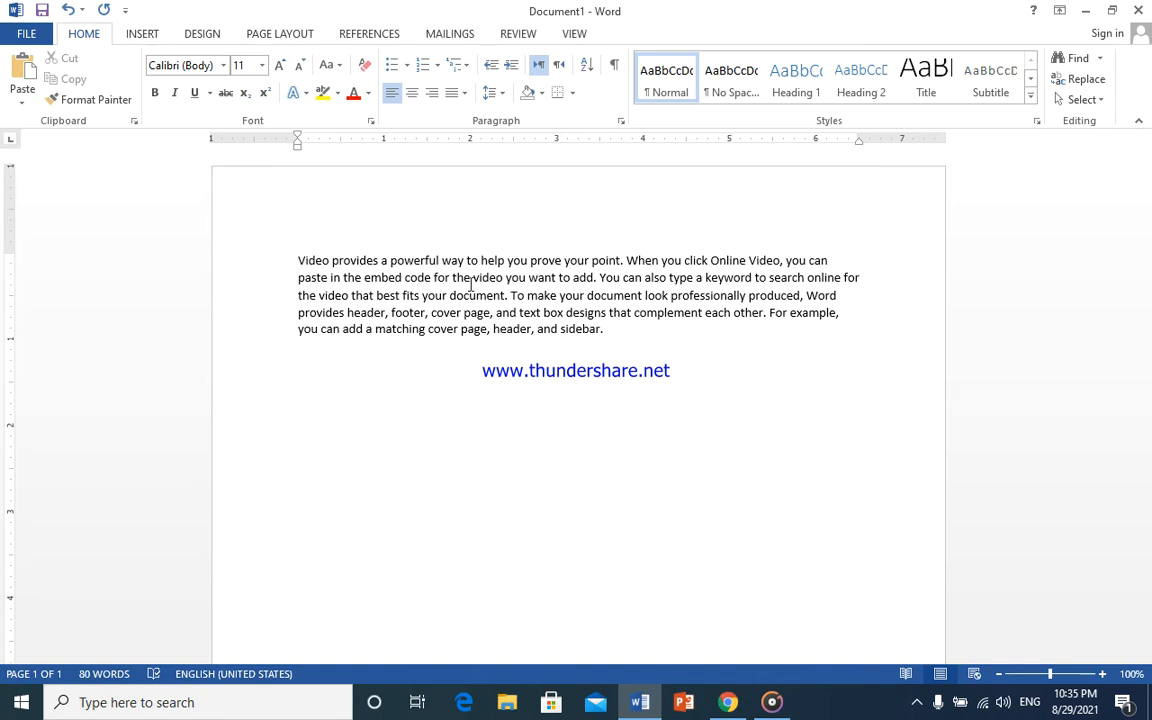
Copy the paragraph's opening words "Video provides a powerful way" and make them bold.
key(ctrl+a)
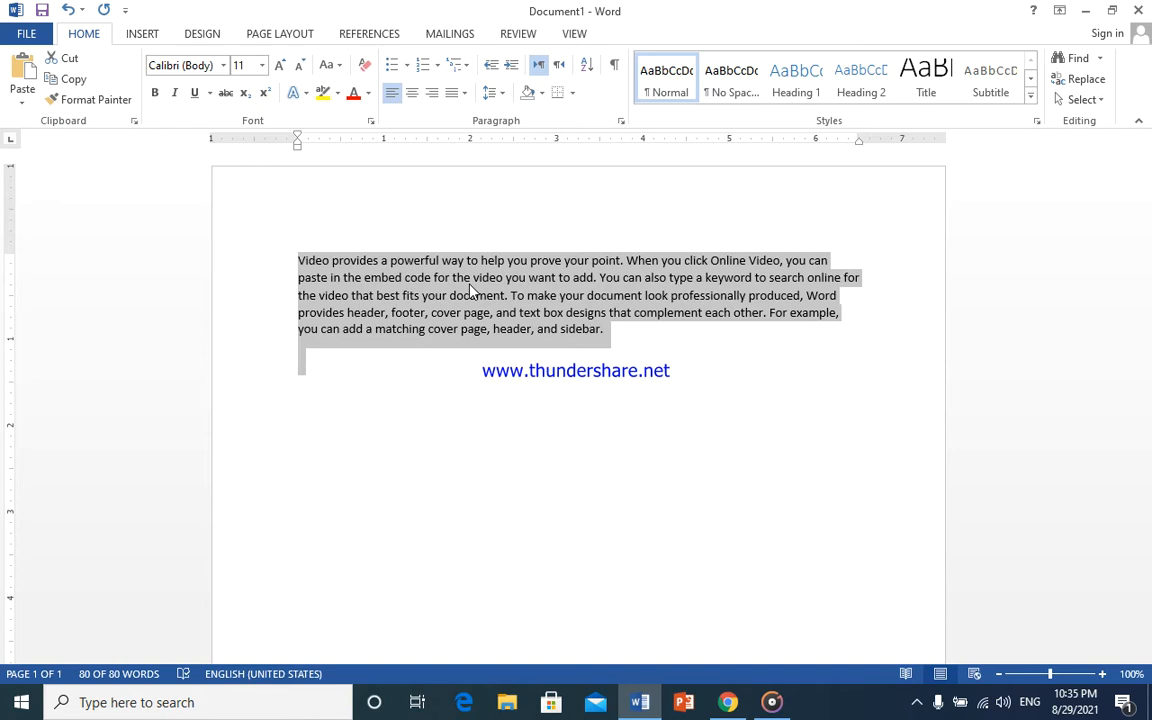
click(513, 270)
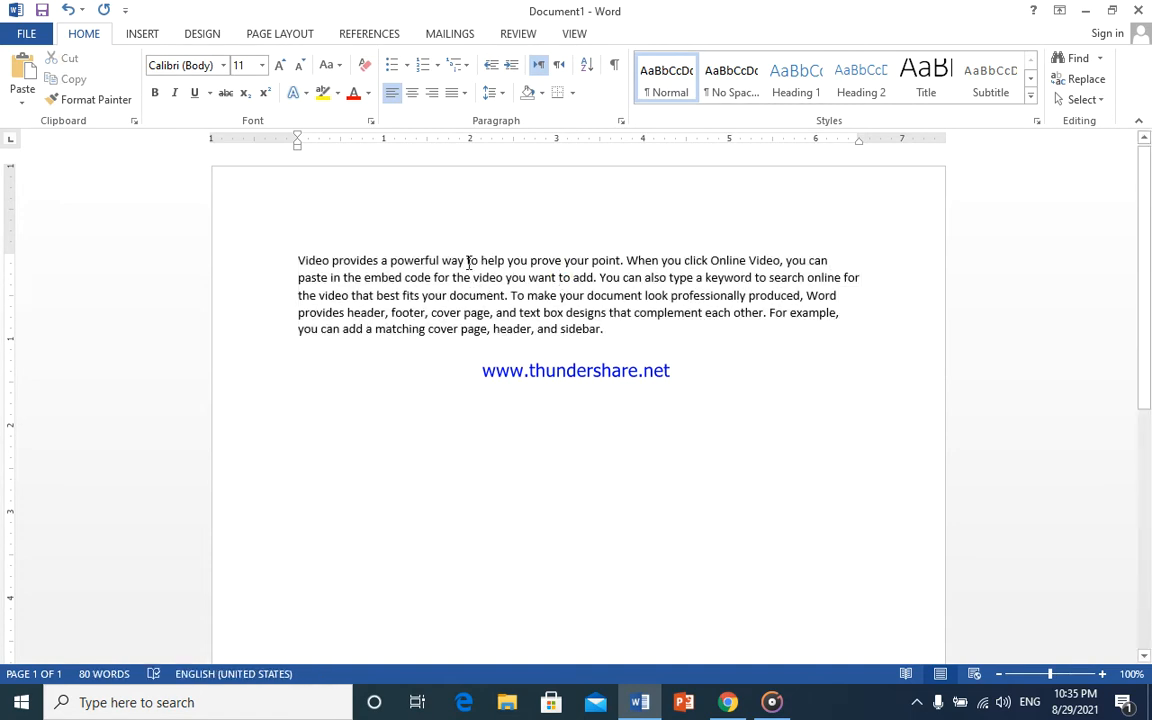
drag(466, 262, 291, 256)
key(ctrl+c)
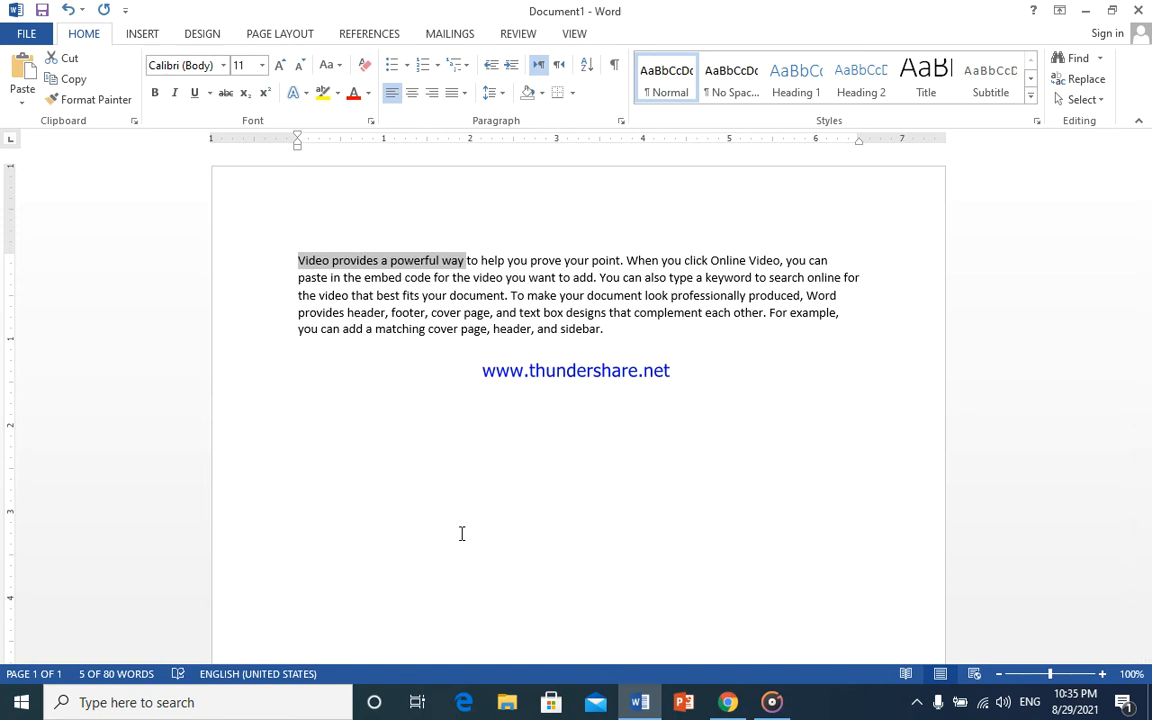
key(ctrl+b)
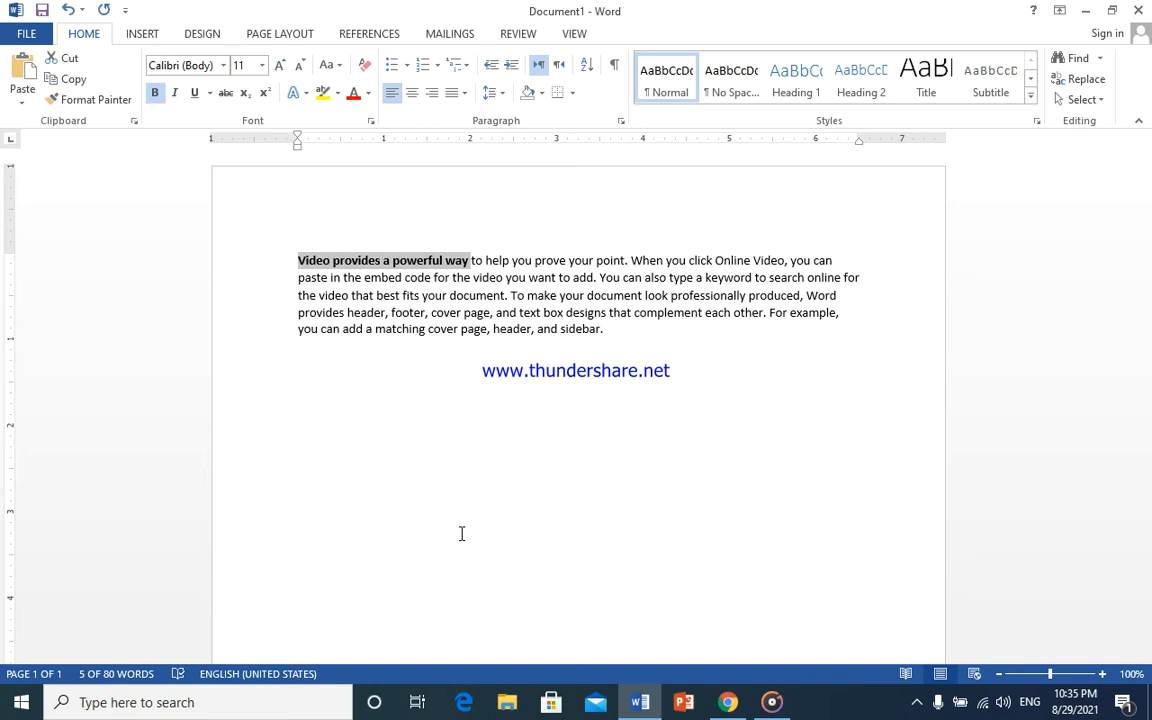
Paste the copied phrase on the empty line below the paragraph and undo the paste.
click(325, 387)
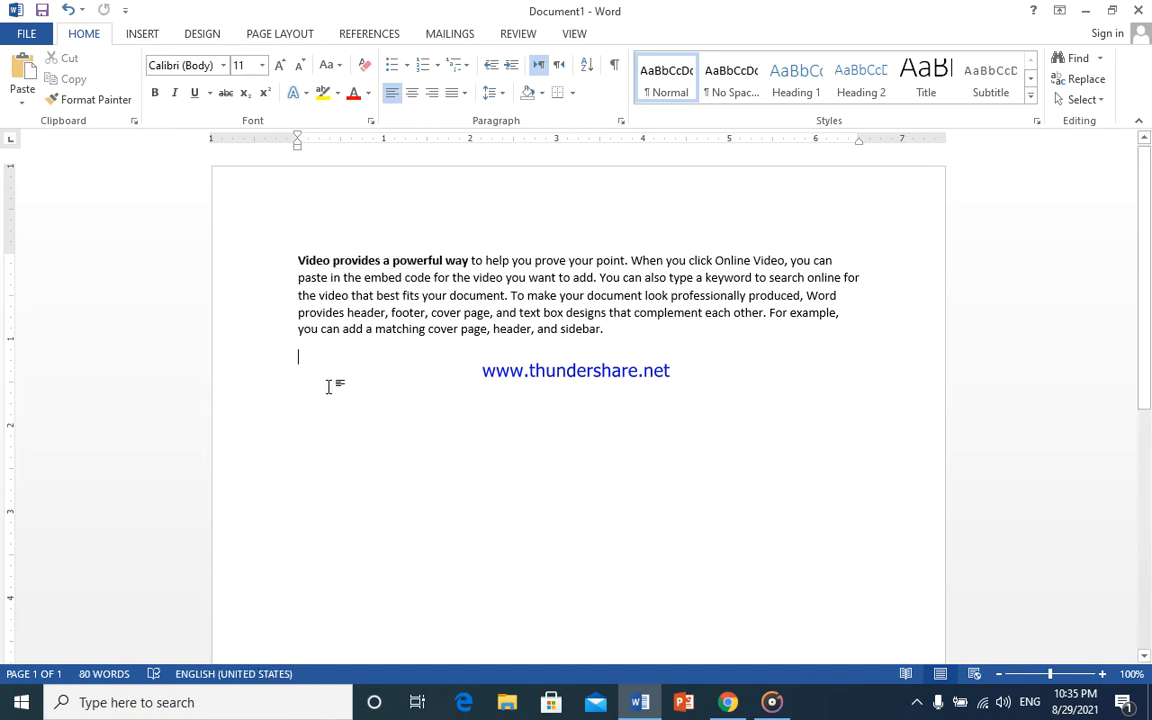
right_click(328, 386)
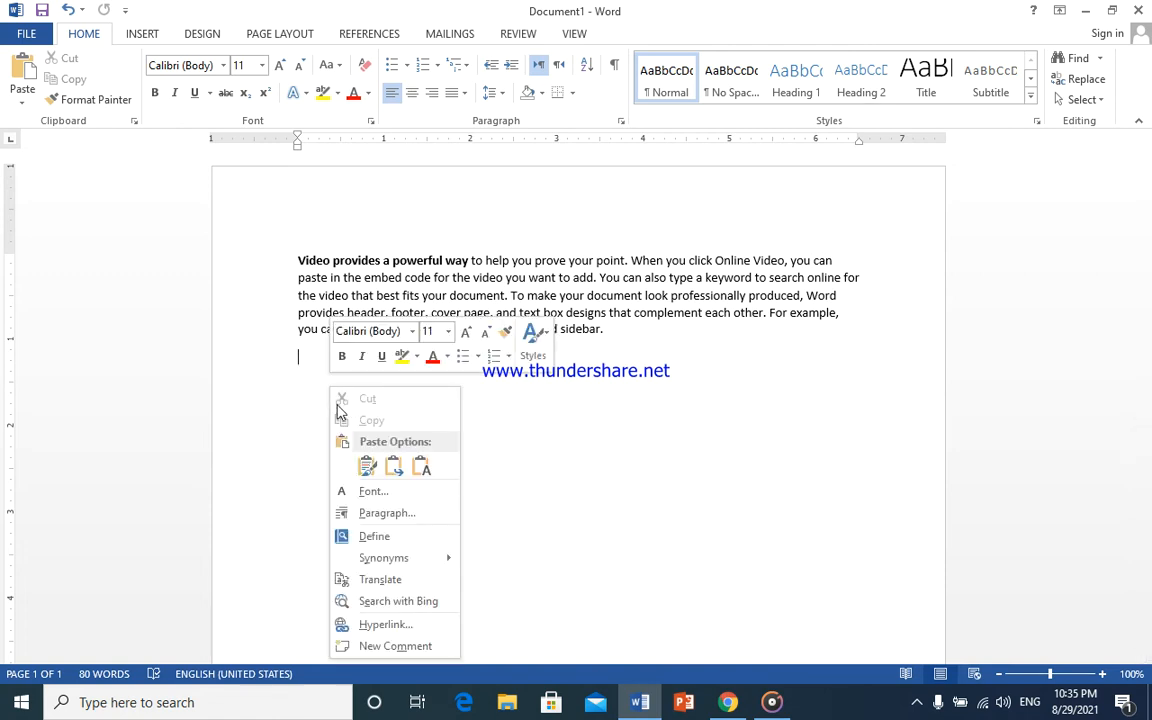
click(20, 75)
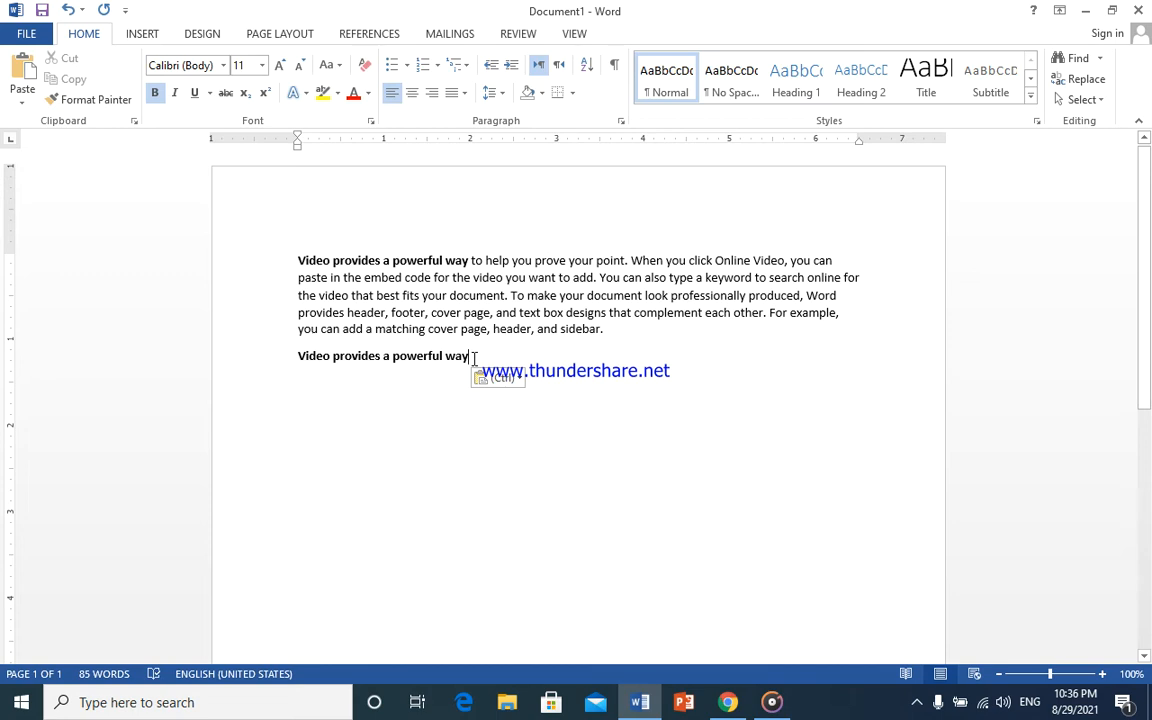
key(ctrl+z)
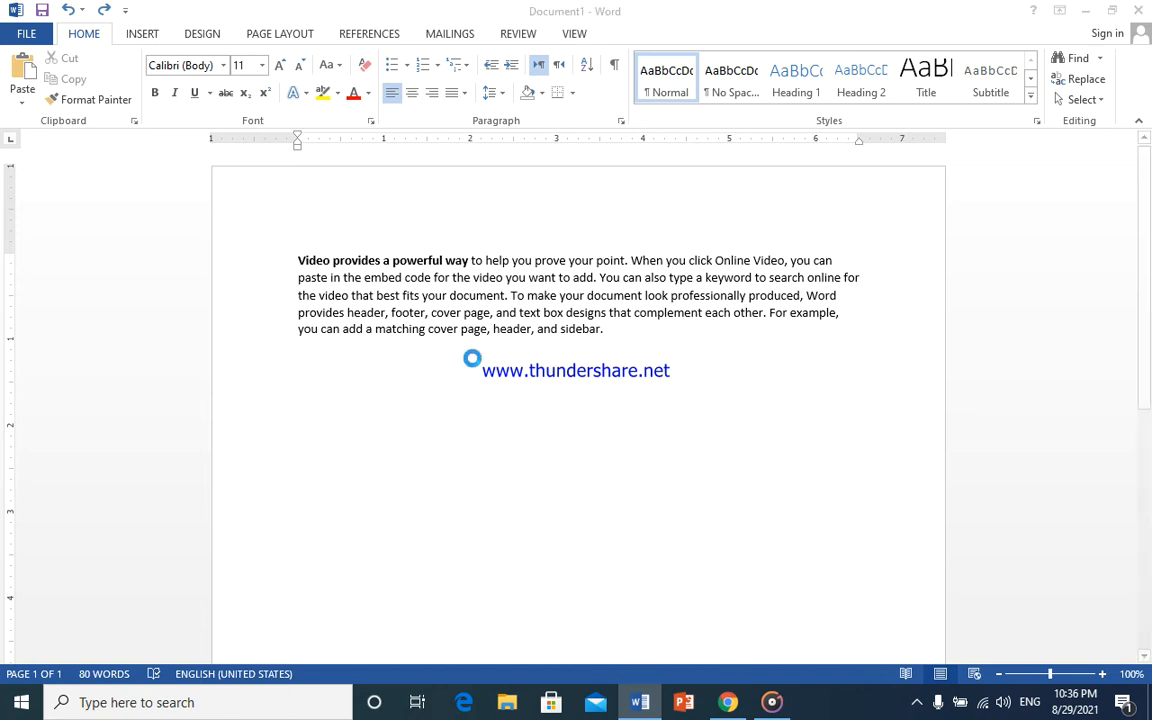
Review the Font dialog settings, accept them, and center the empty line below the paragraph.
key(ctrl+d)
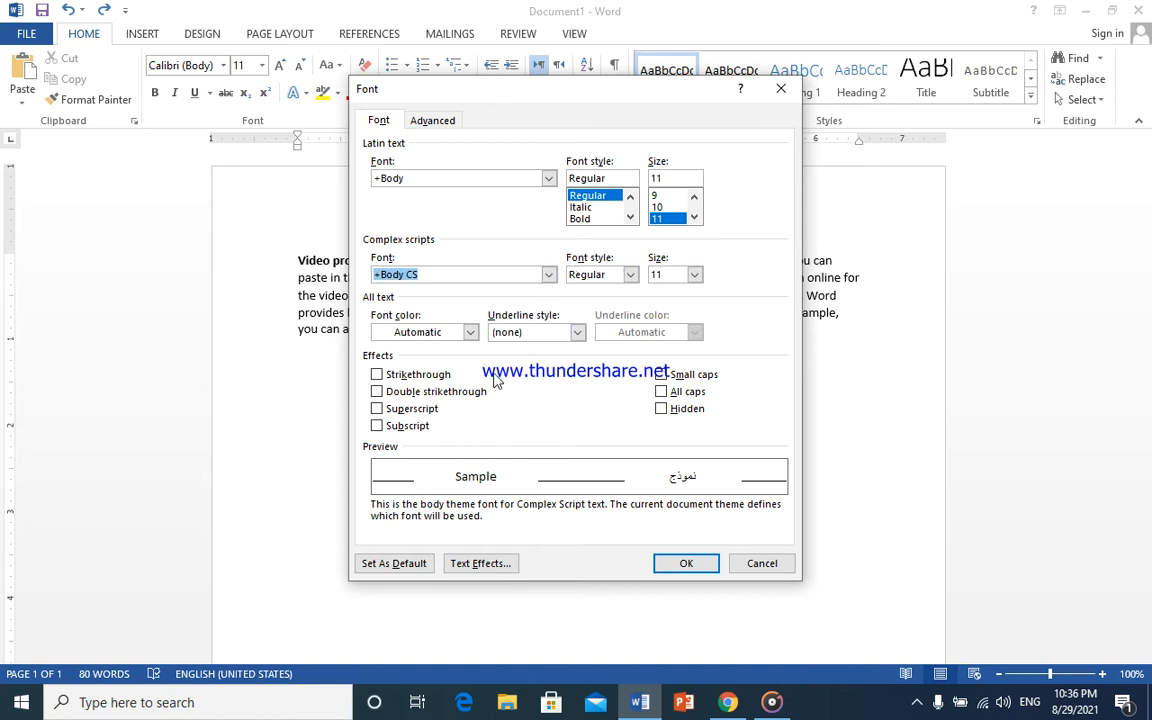
click(686, 564)
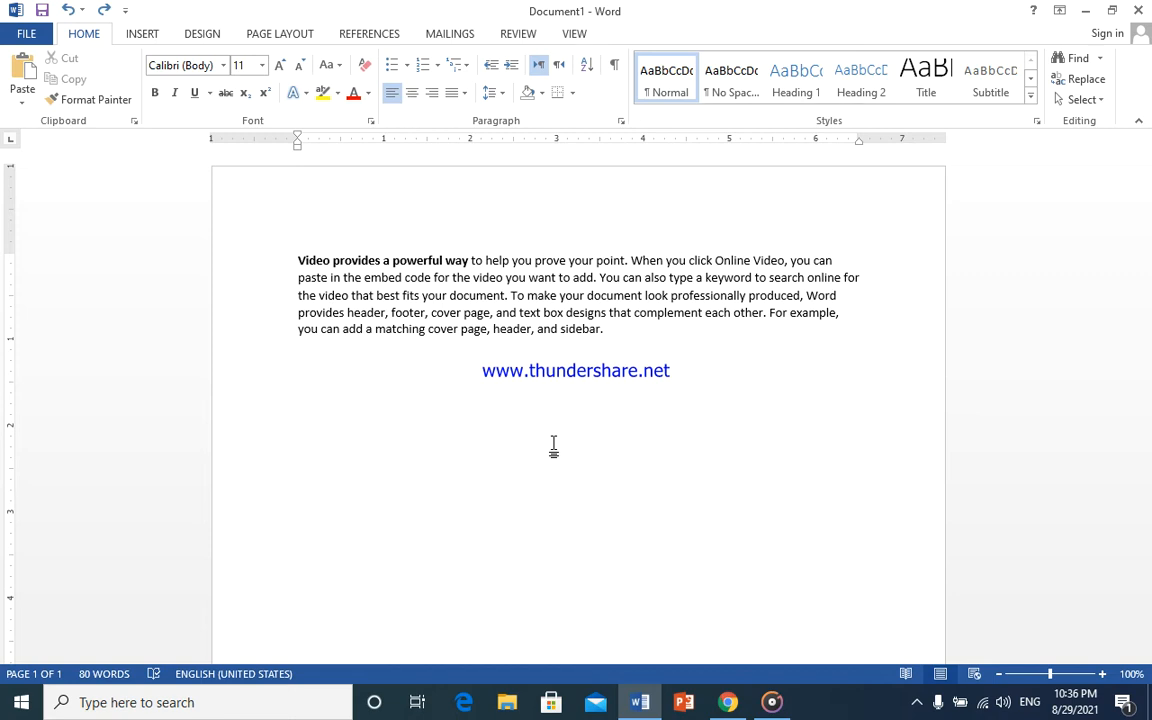
key(ctrl+e)
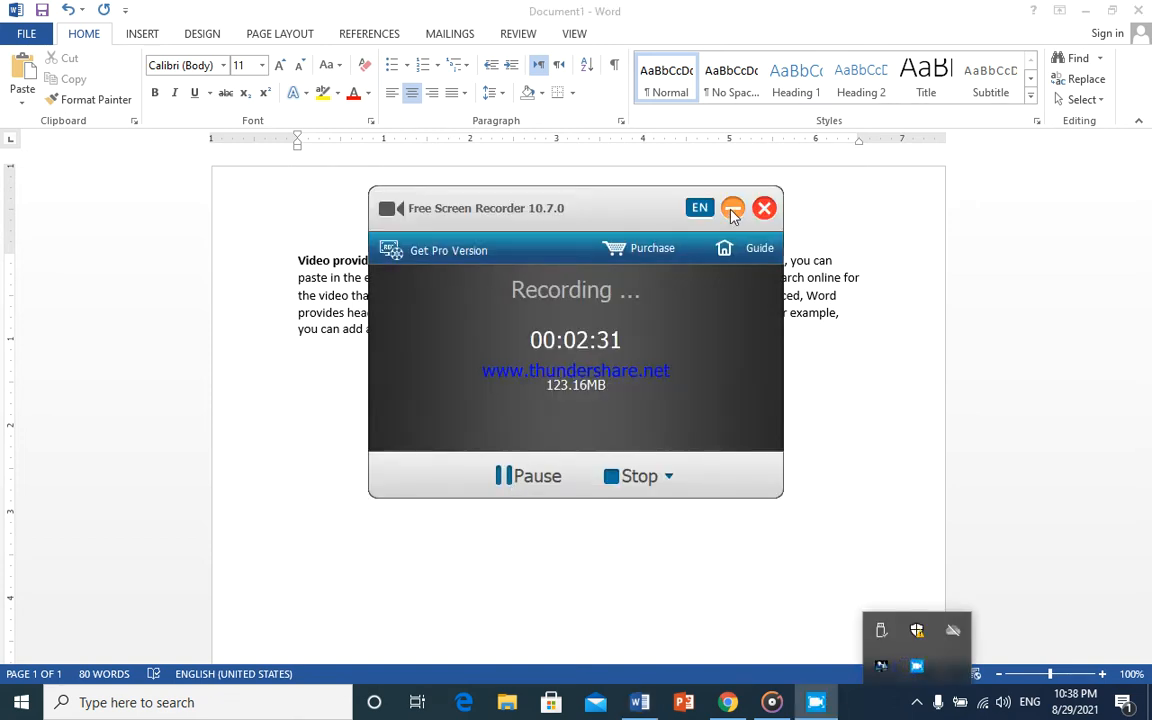
click(733, 210)
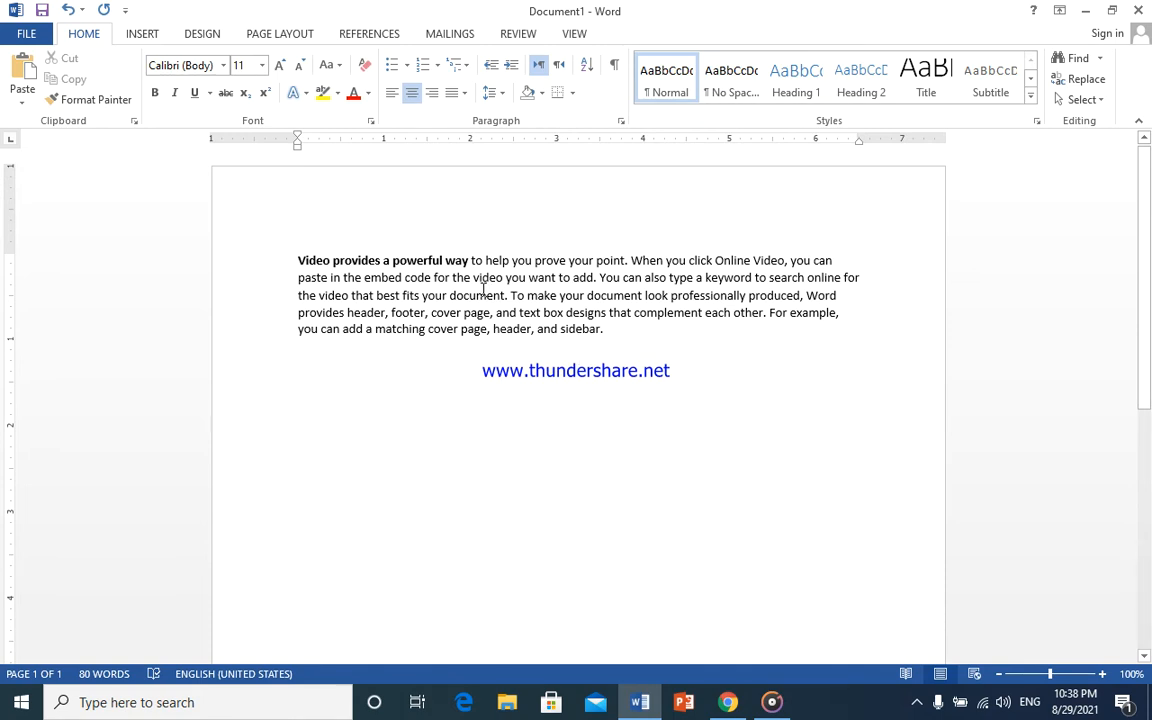
Copy the bold phrase "Video provides a powerful way" onto a new line two lines below the paragraph.
drag(471, 262, 293, 256)
key(ctrl+c)
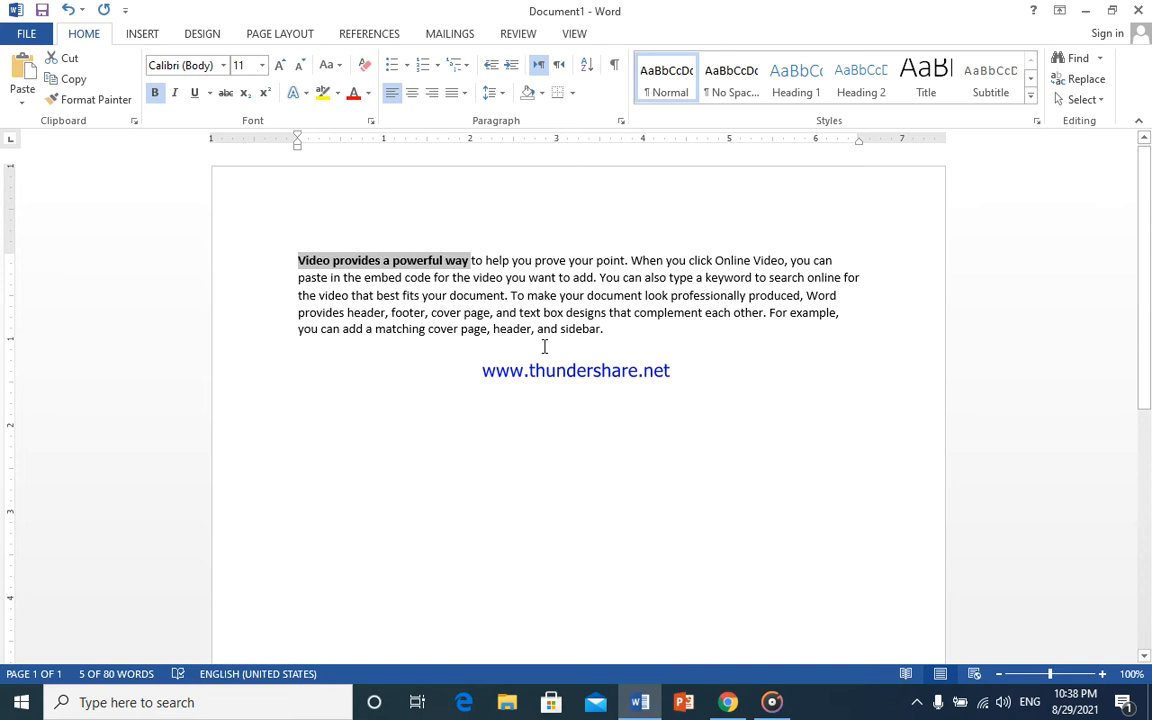
click(424, 377)
double_click(328, 395)
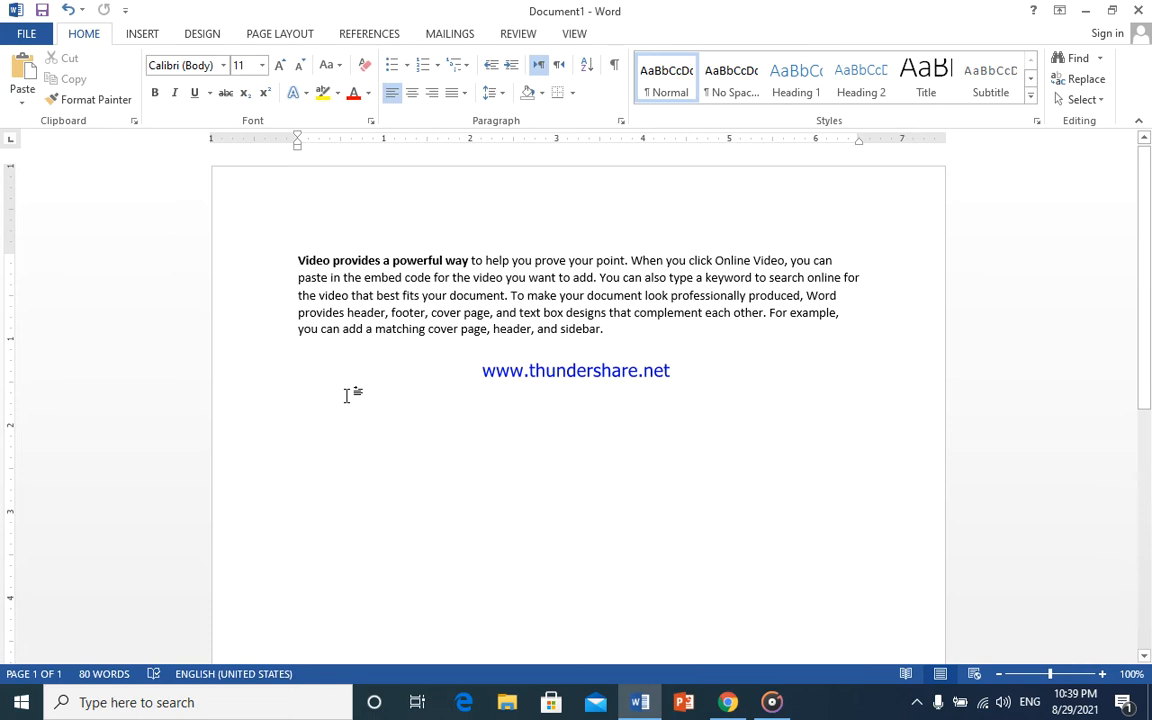
key(ctrl+v)
Center the pasted phrase "Video provides a powerful way" and search the document for it.
drag(480, 386, 293, 401)
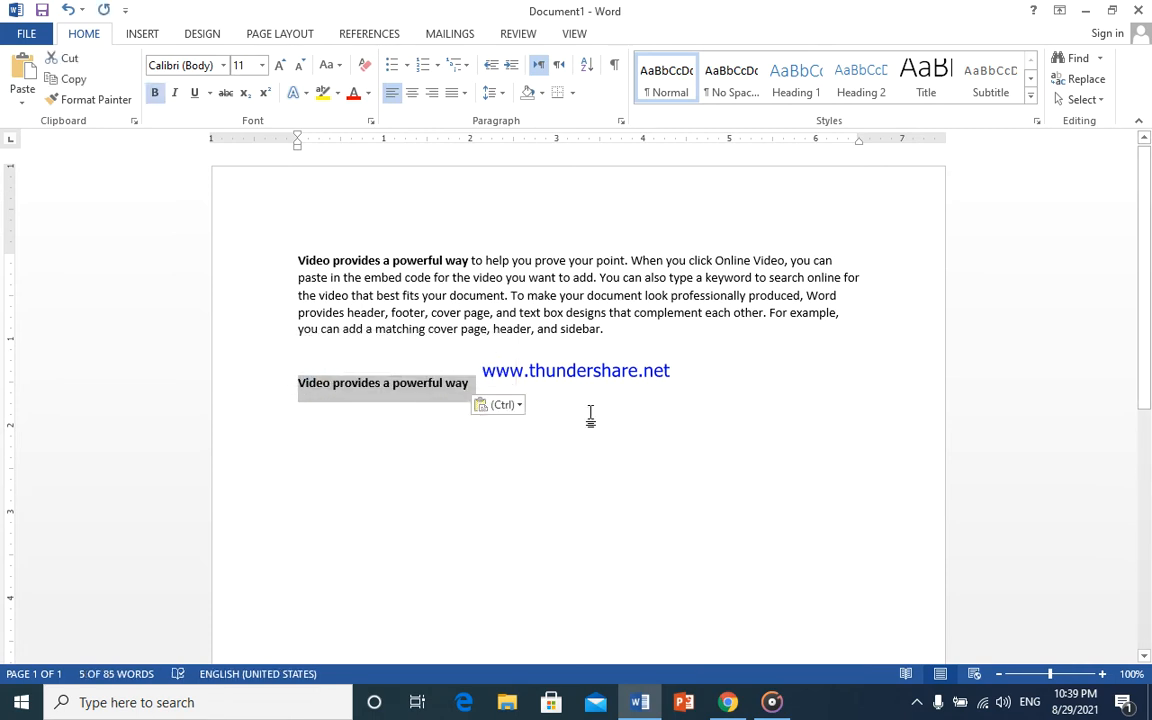
key(ctrl+e)
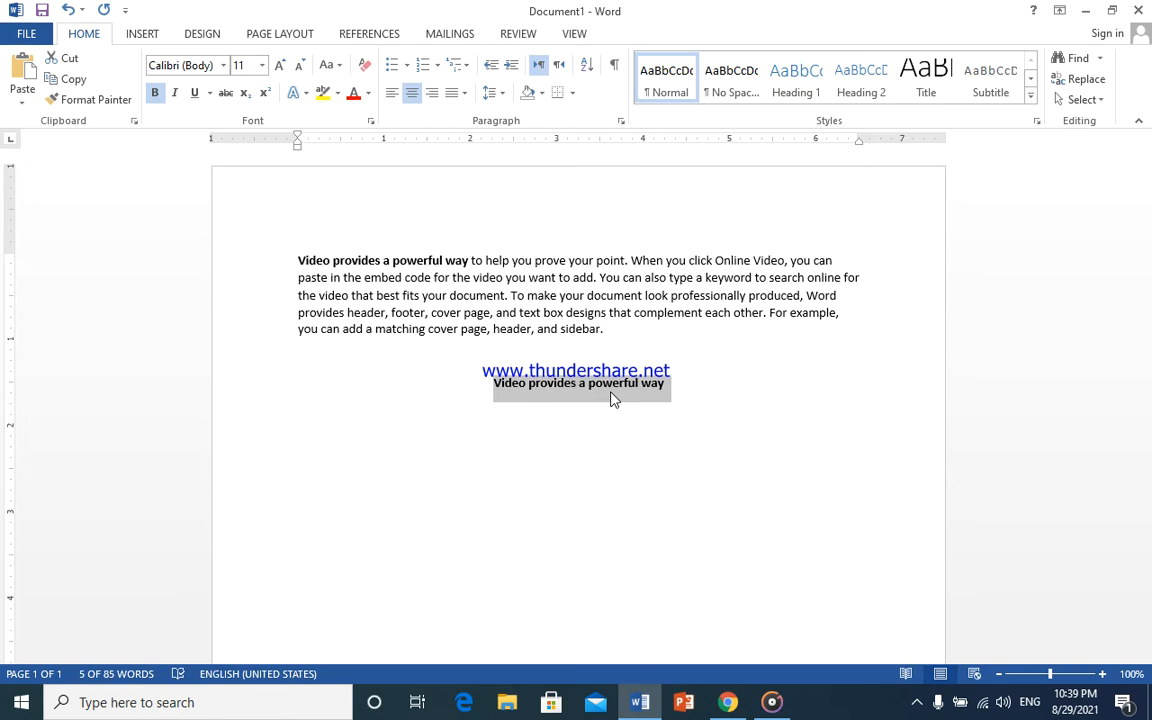
key(ctrl+f)
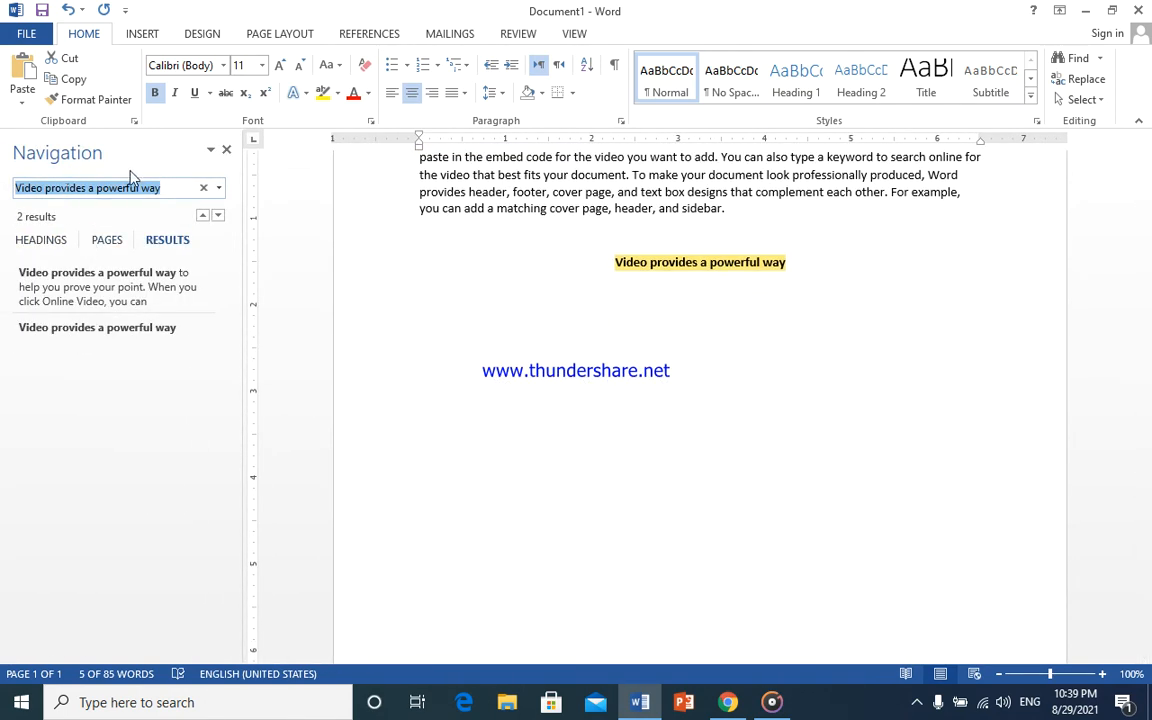
click(227, 152)
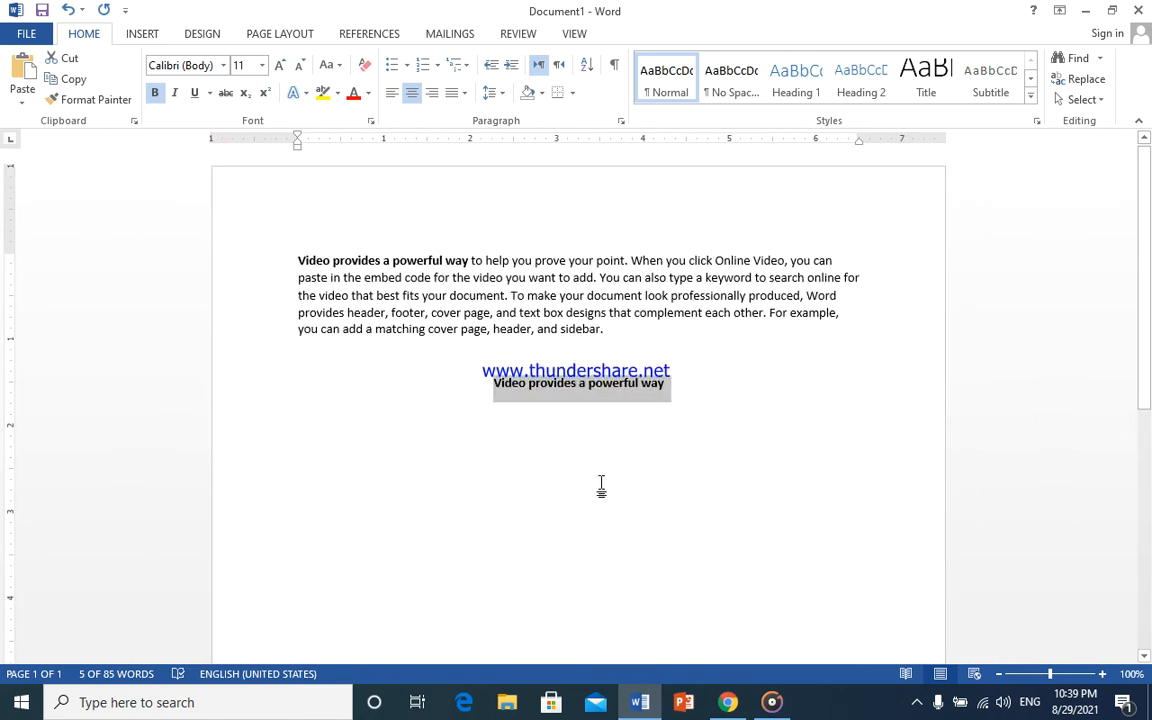
Justify the sample paragraph at the beginning of the document.
drag(601, 332, 302, 272)
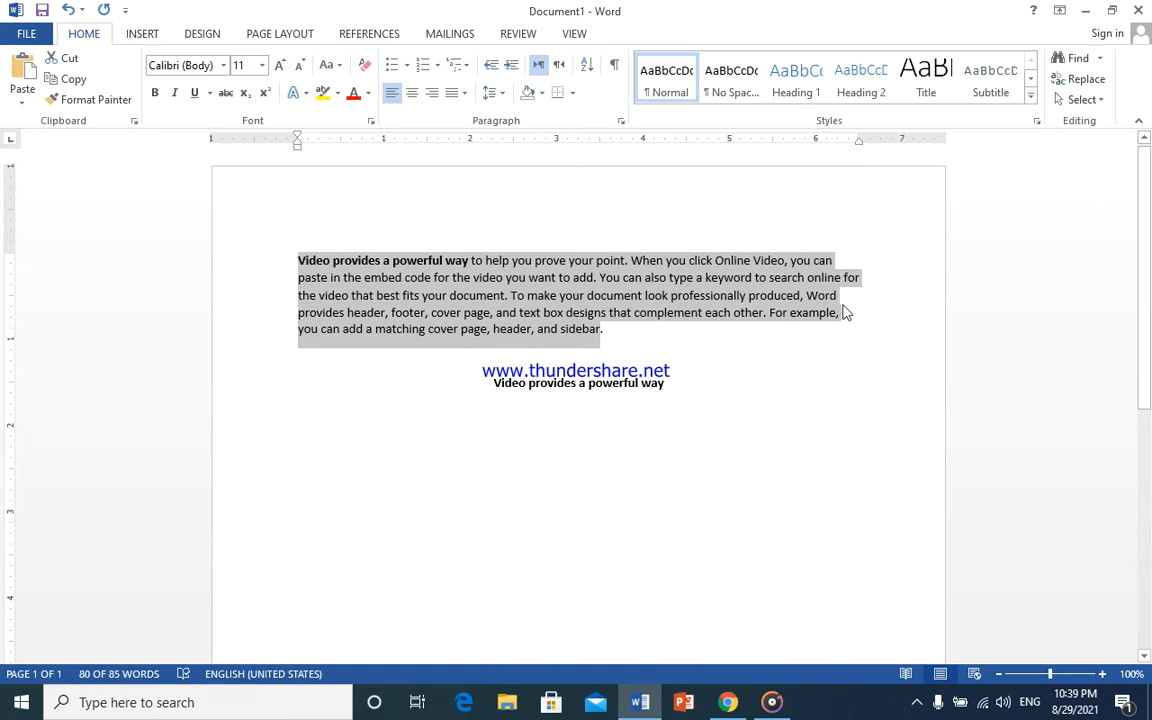
key(ctrl+j)
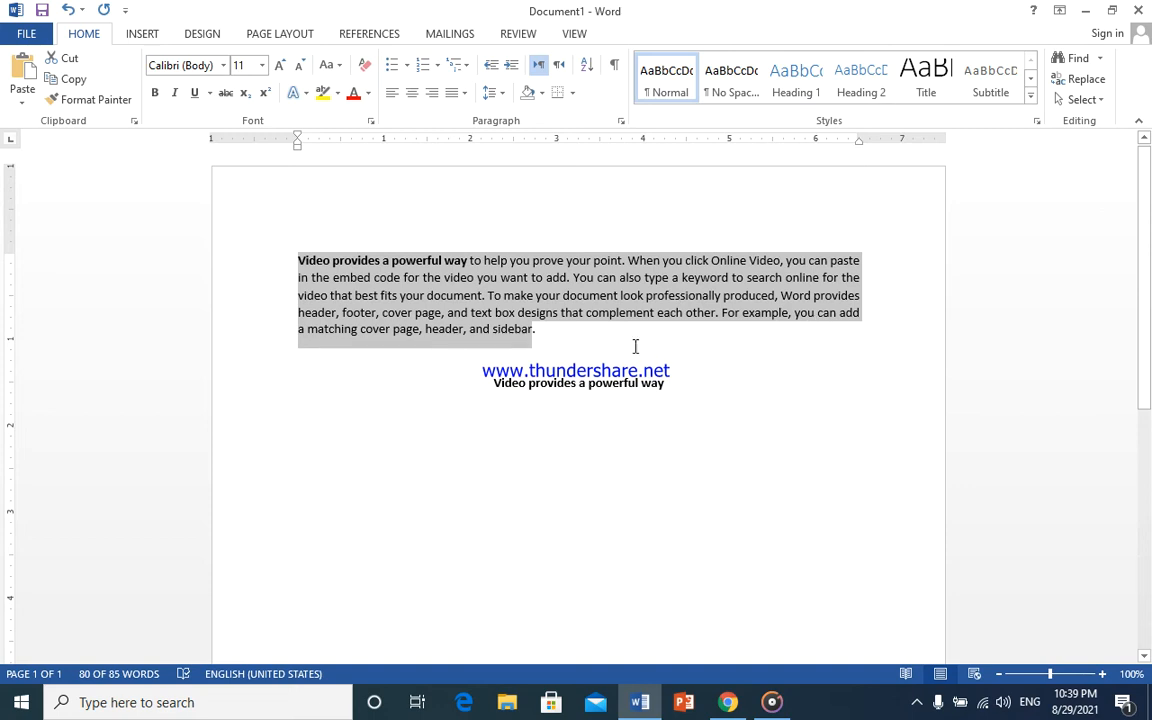
click(577, 329)
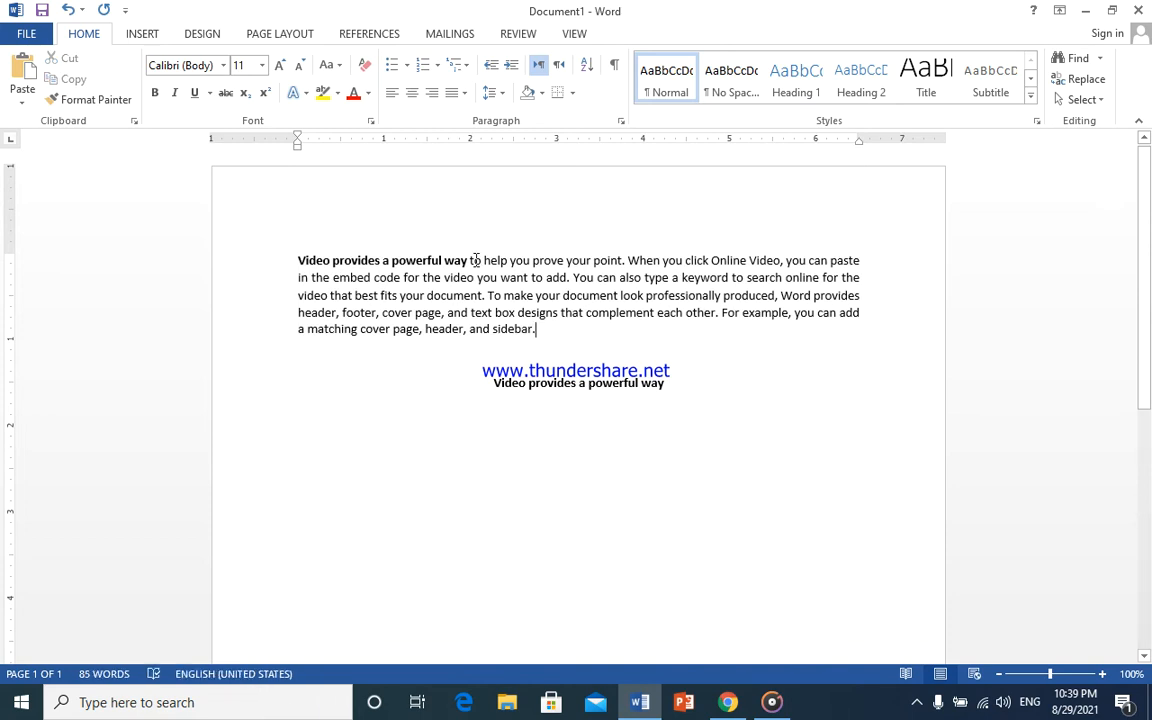
click(458, 386)
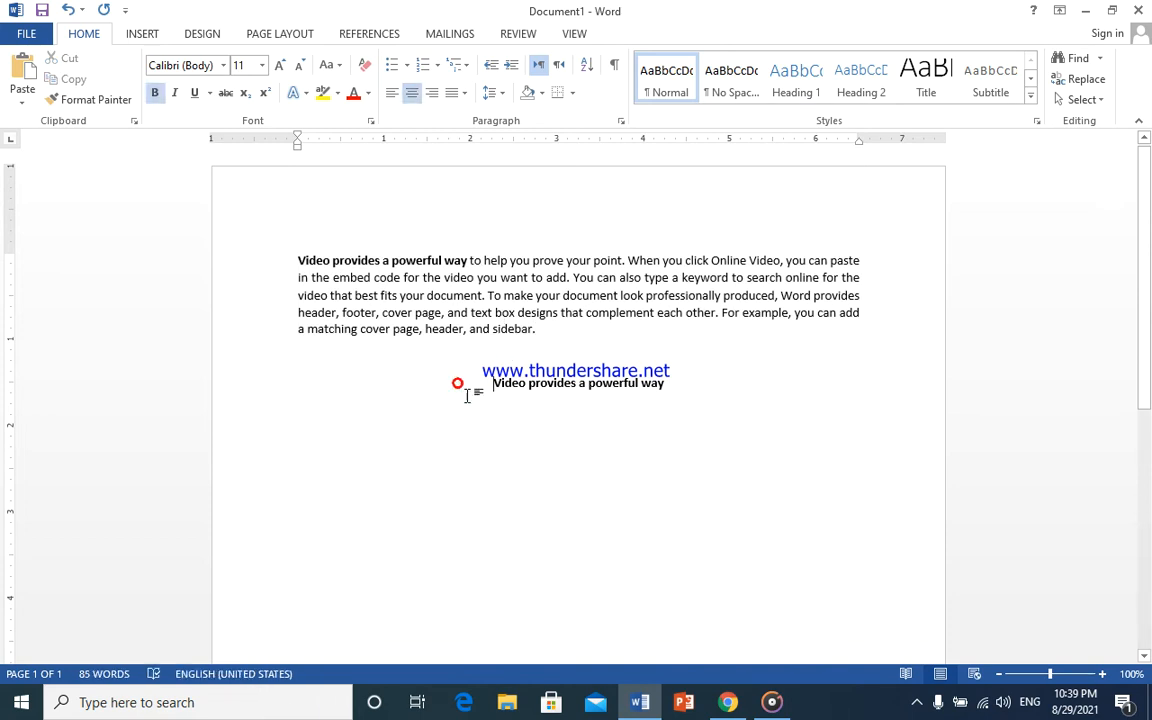
double_click(364, 451)
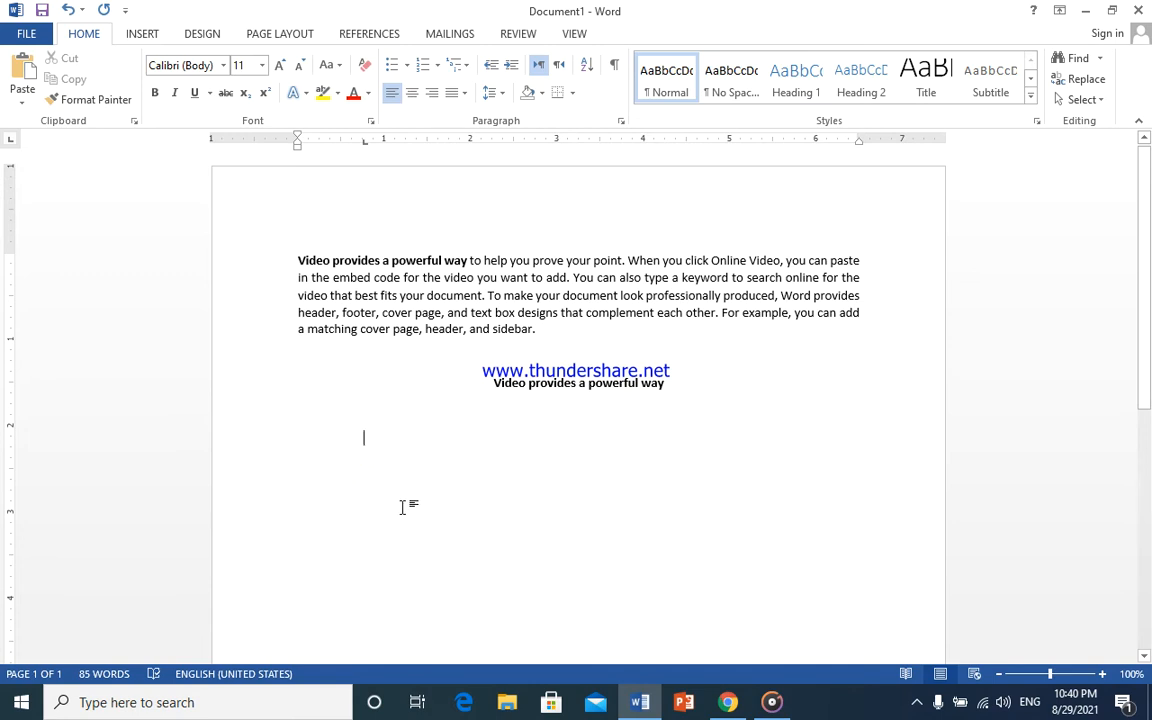
key(ctrl+h)
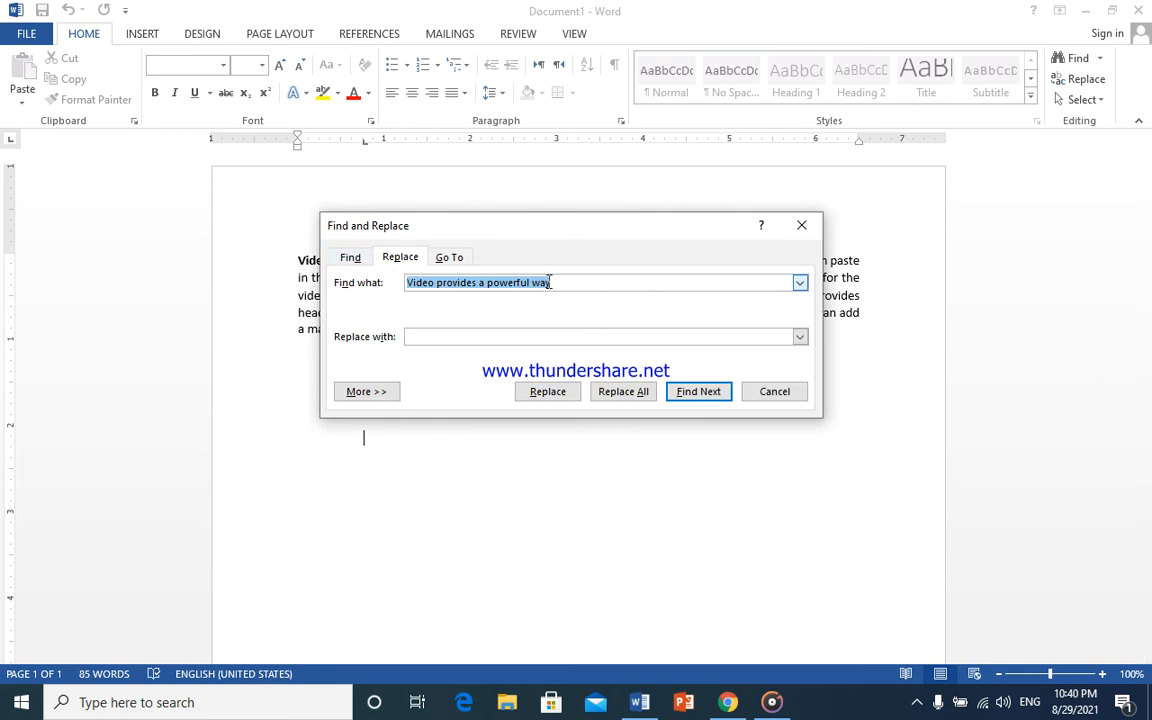
click(802, 227)
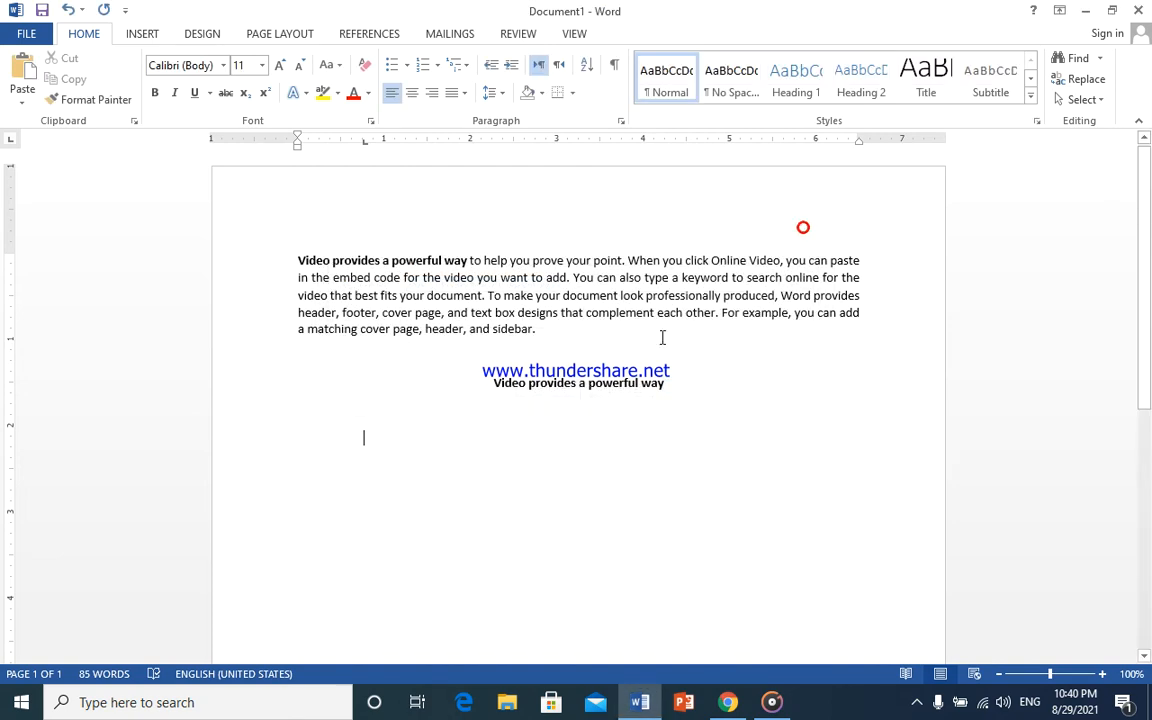
Replace every occurrence of "video" with "file" throughout the document.
click(405, 277)
key(ctrl+h)
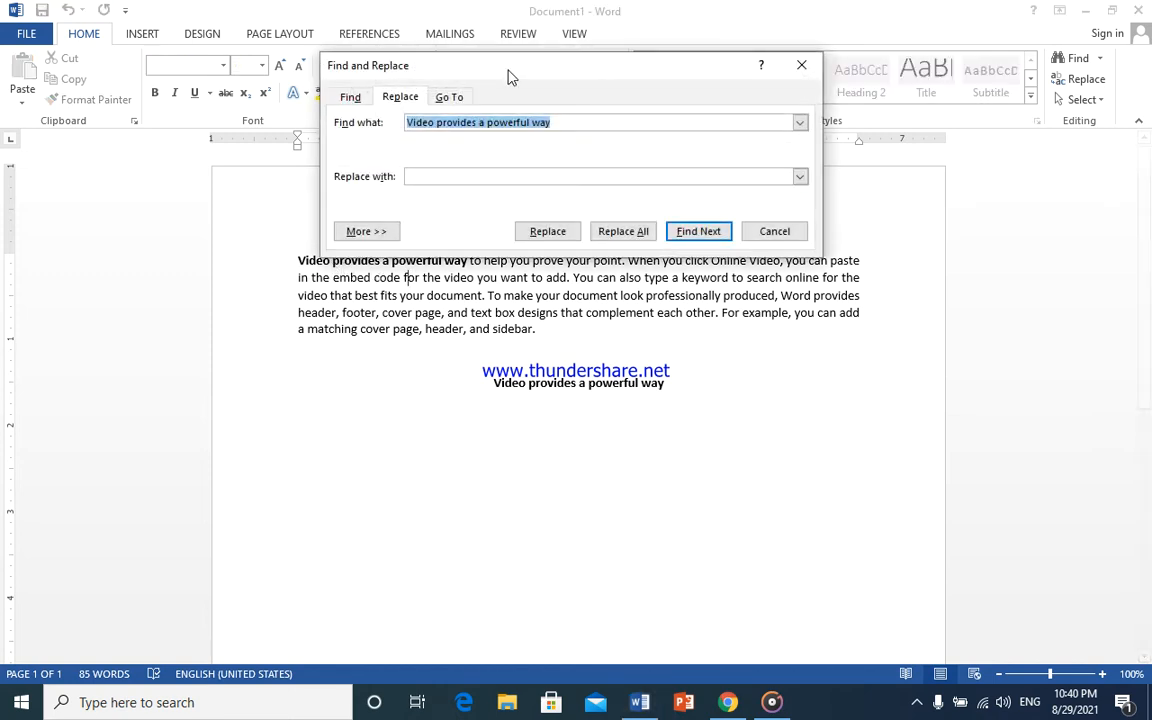
click(434, 175)
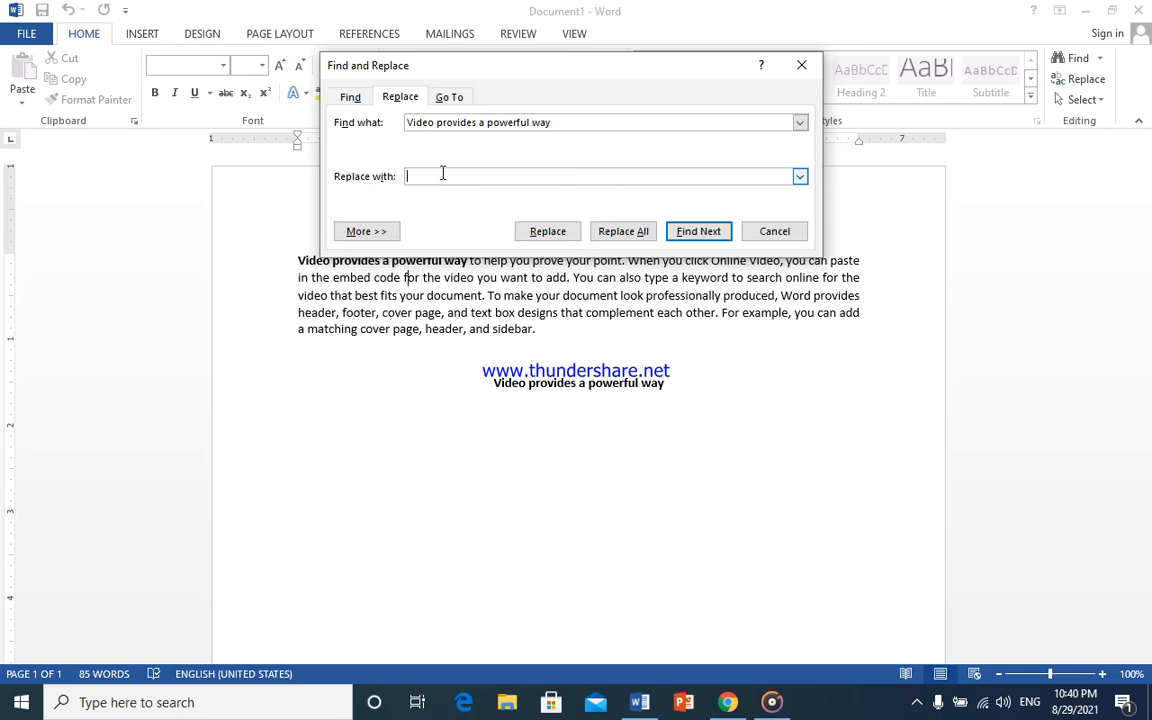
click(571, 122)
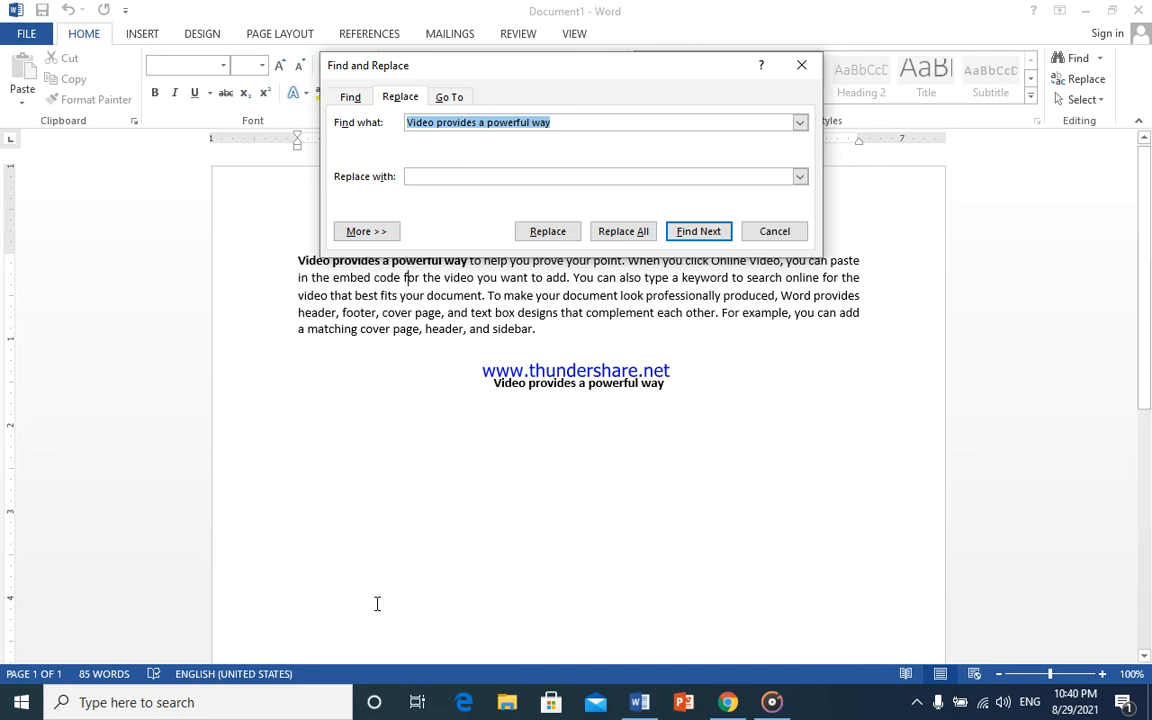
text(video)
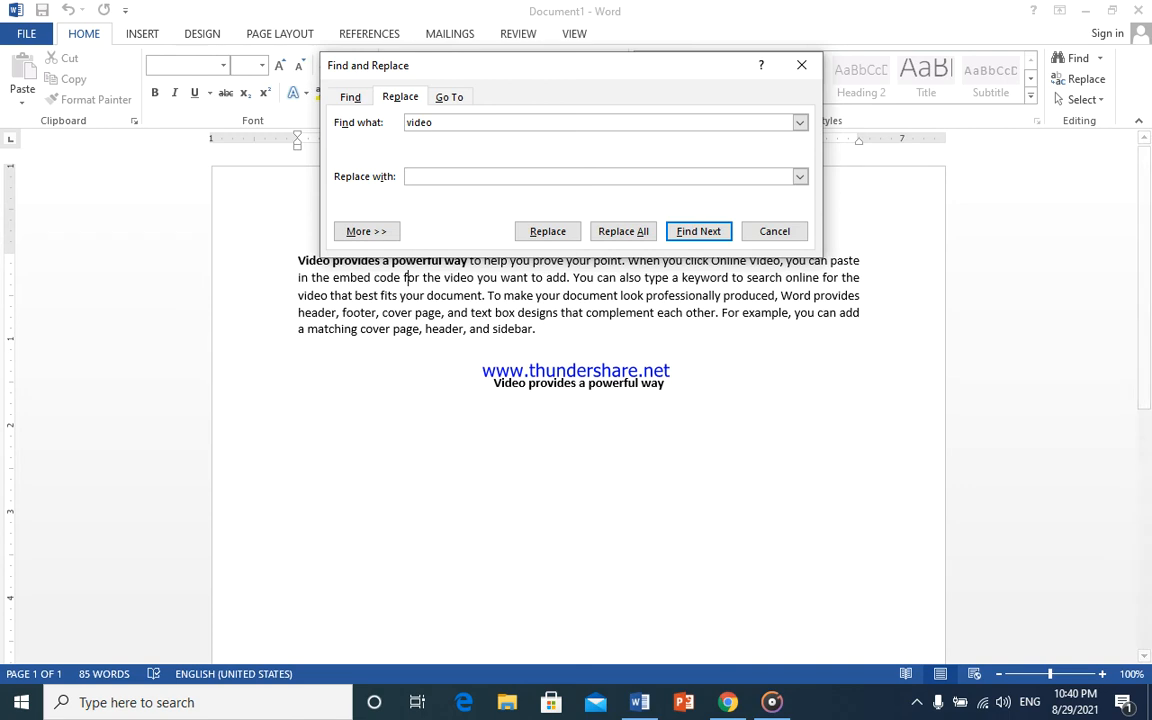
click(460, 177)
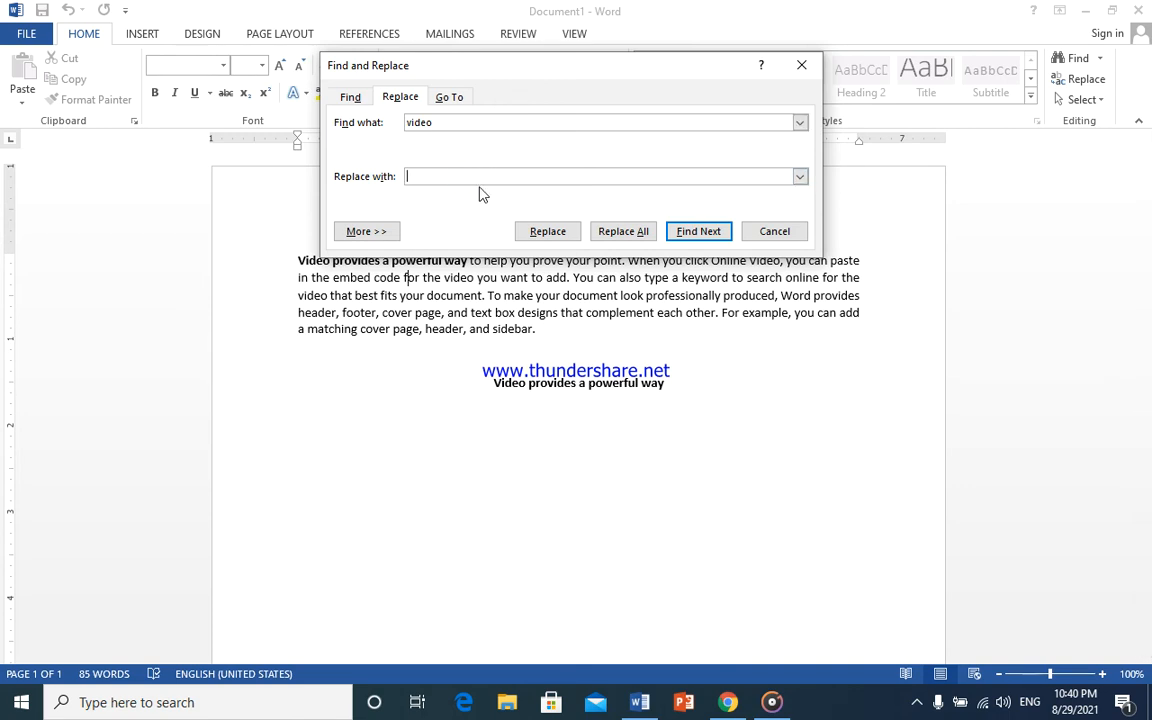
text(file)
click(640, 234)
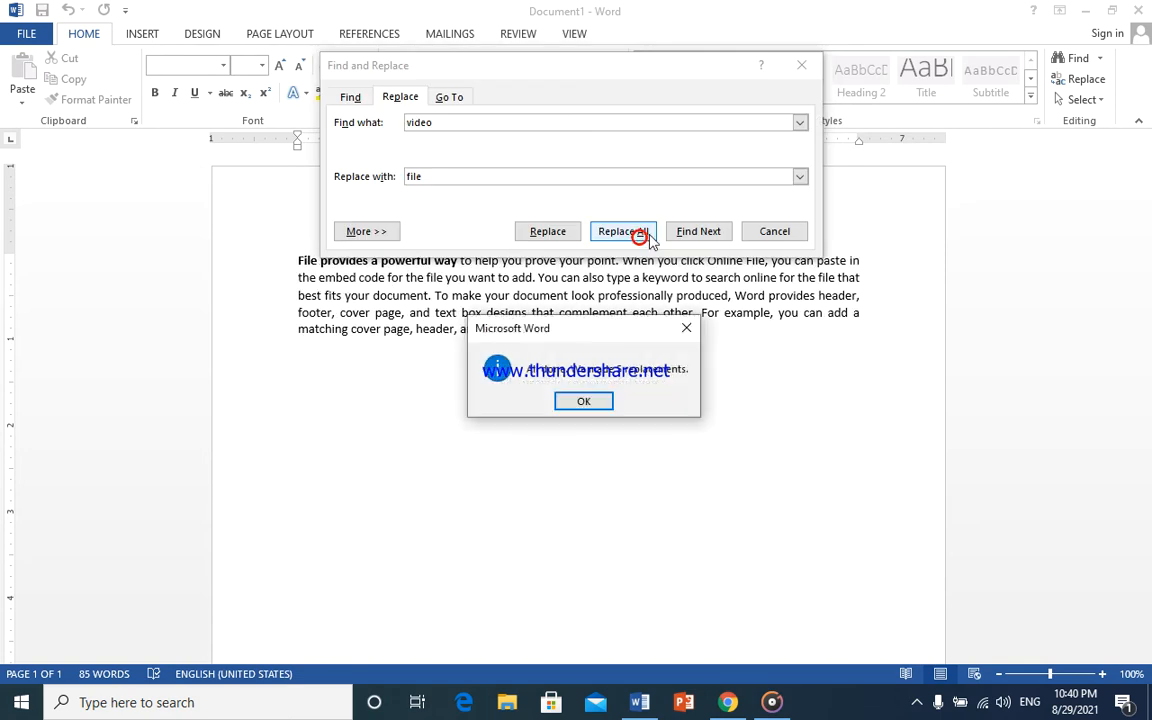
click(578, 402)
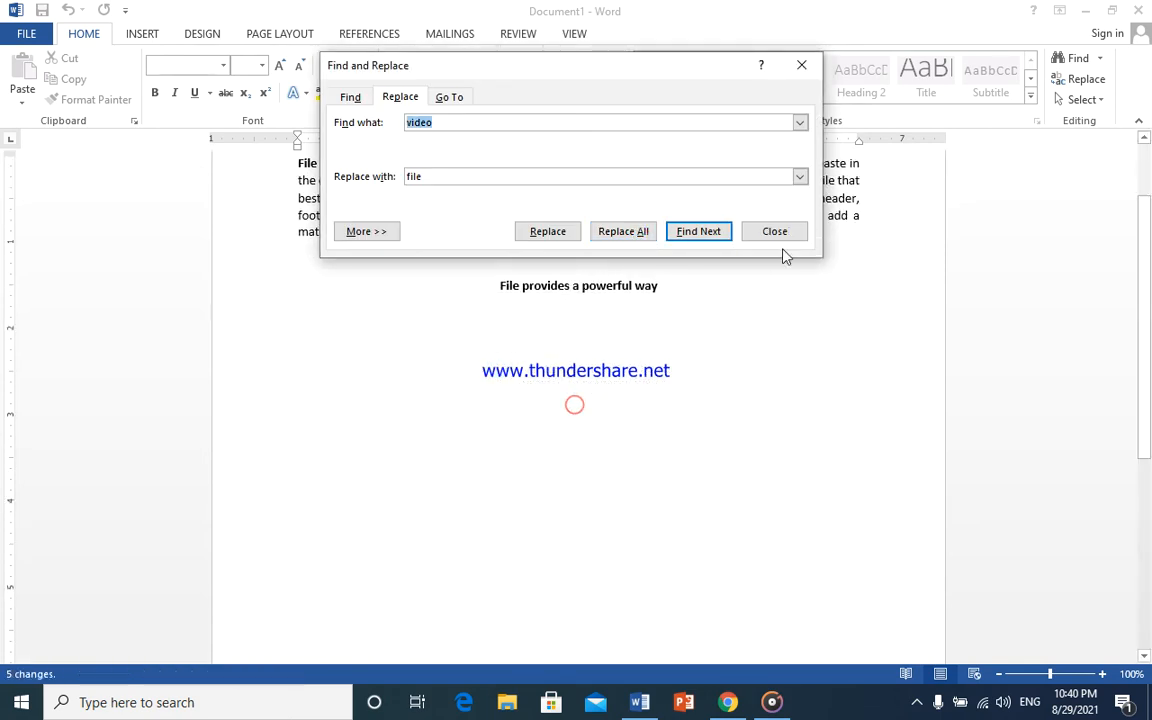
Leave the find-and-replace dialog and undo the replacement of "video" with "file".
click(774, 232)
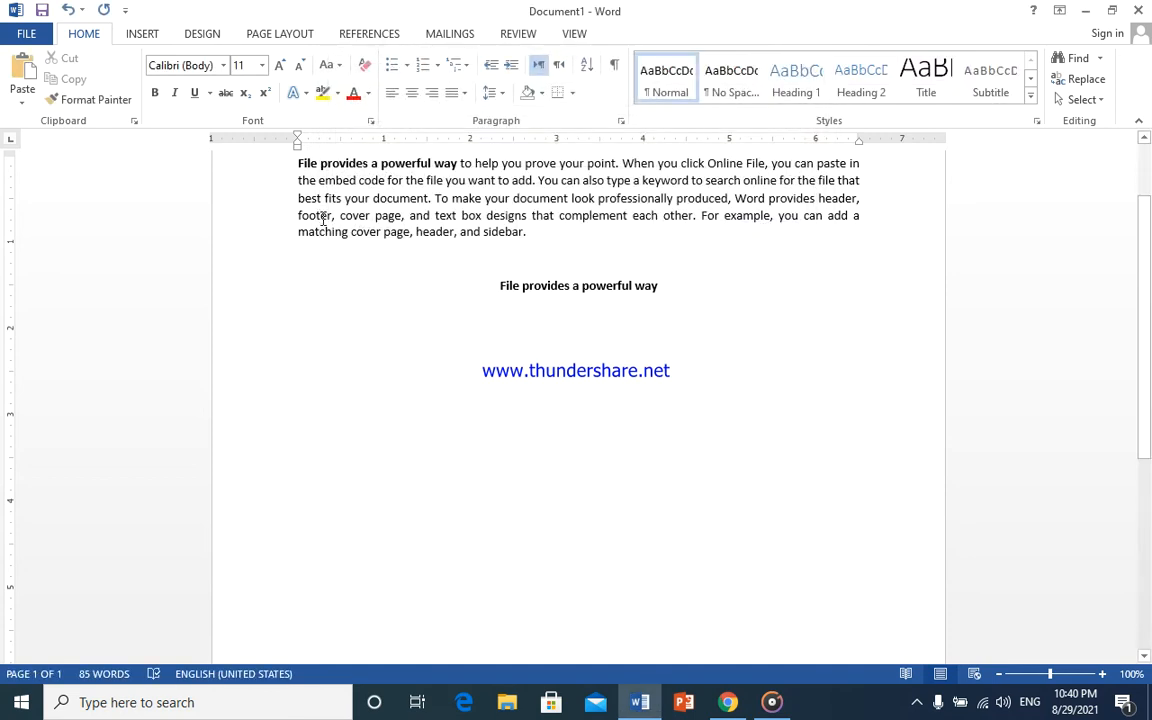
scroll(323, 216, up, 2)
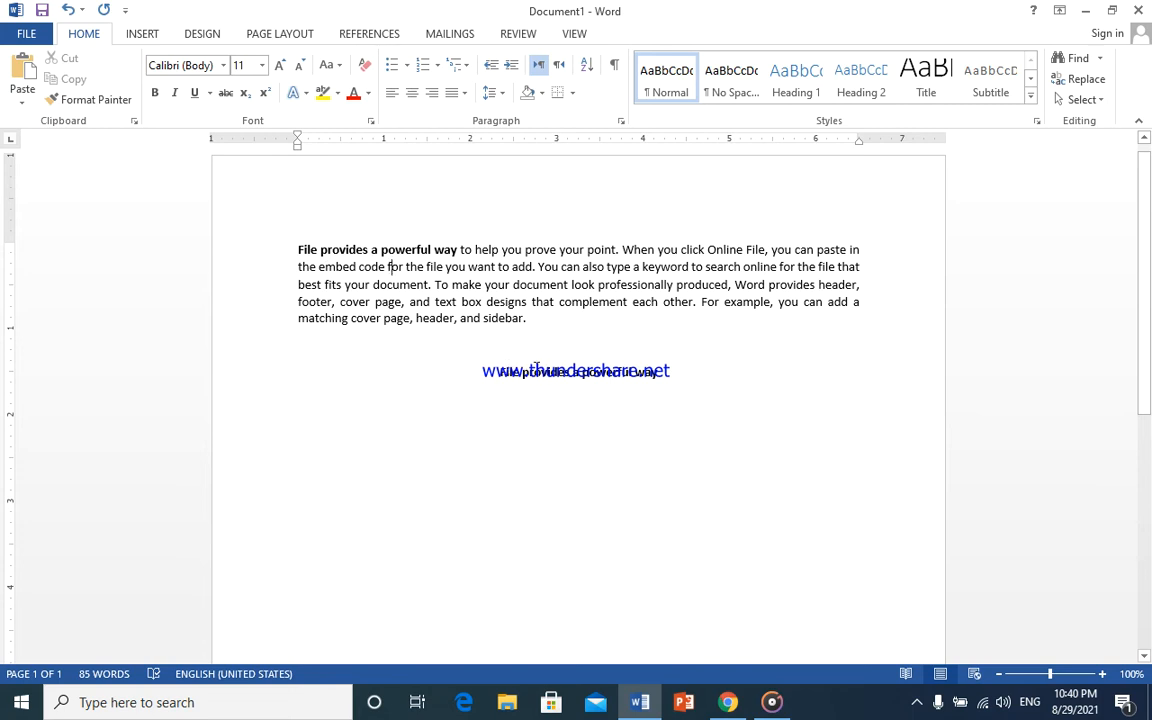
key(ctrl+z)
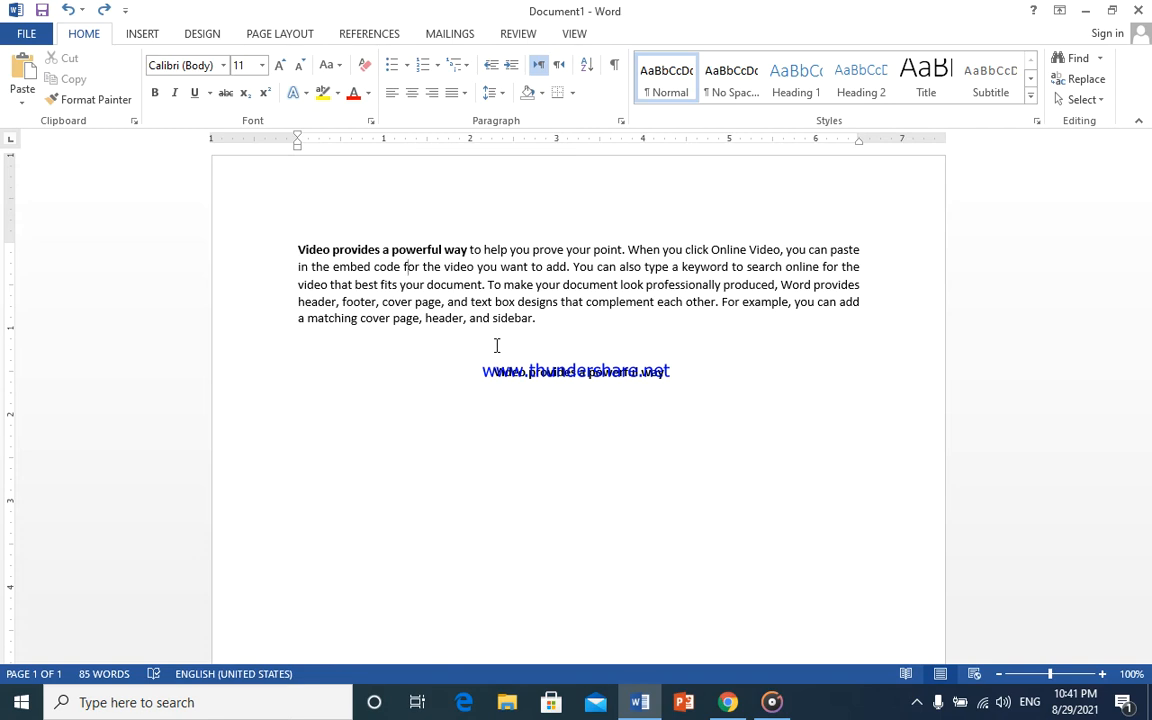
View the Go To options for jumping to a page and close them without jumping.
key(ctrl+g)
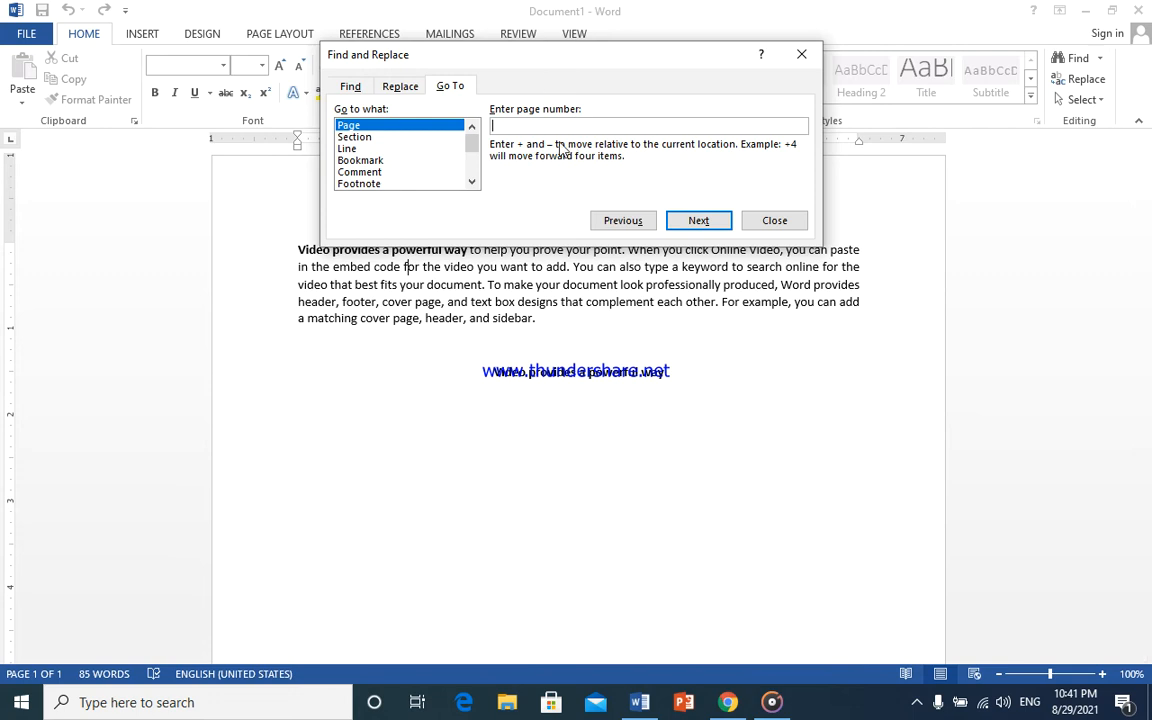
click(766, 222)
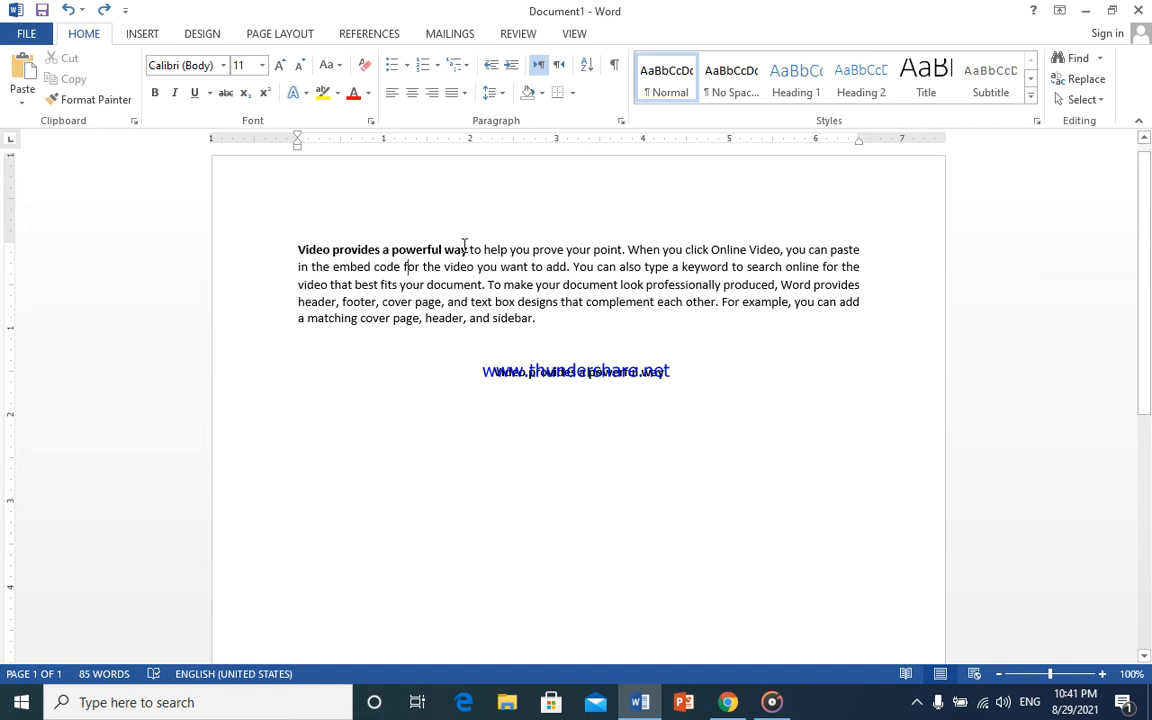
Italicize the bold phrase "Video provides a powerful way" at the start of the sample paragraph.
drag(467, 249, 297, 252)
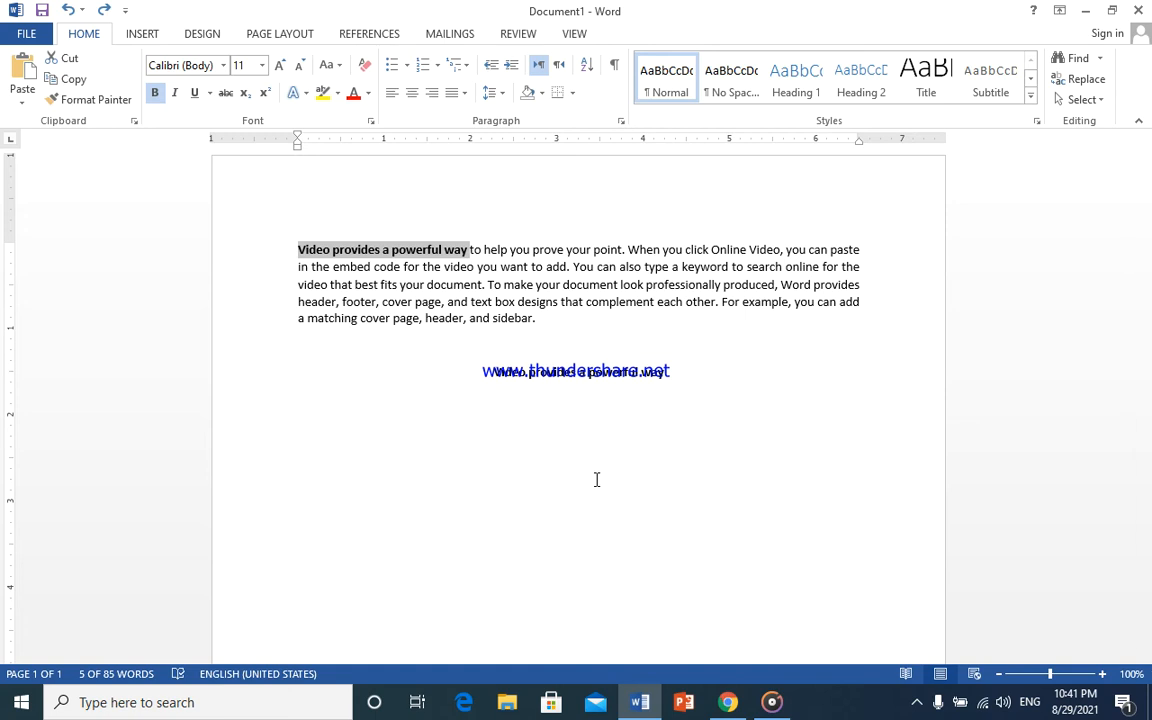
key(ctrl+i)
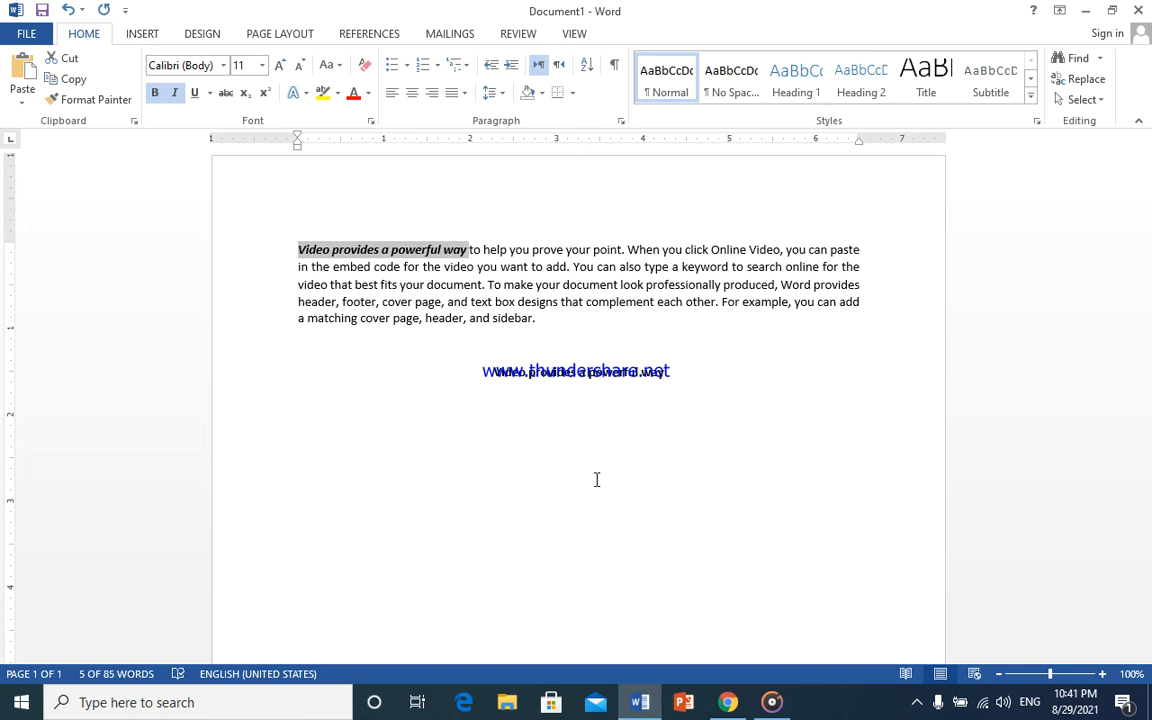
Insert a hyperlink to the file "admission forame" from D:\Ms.Word on the empty line below the paragraph.
click(331, 358)
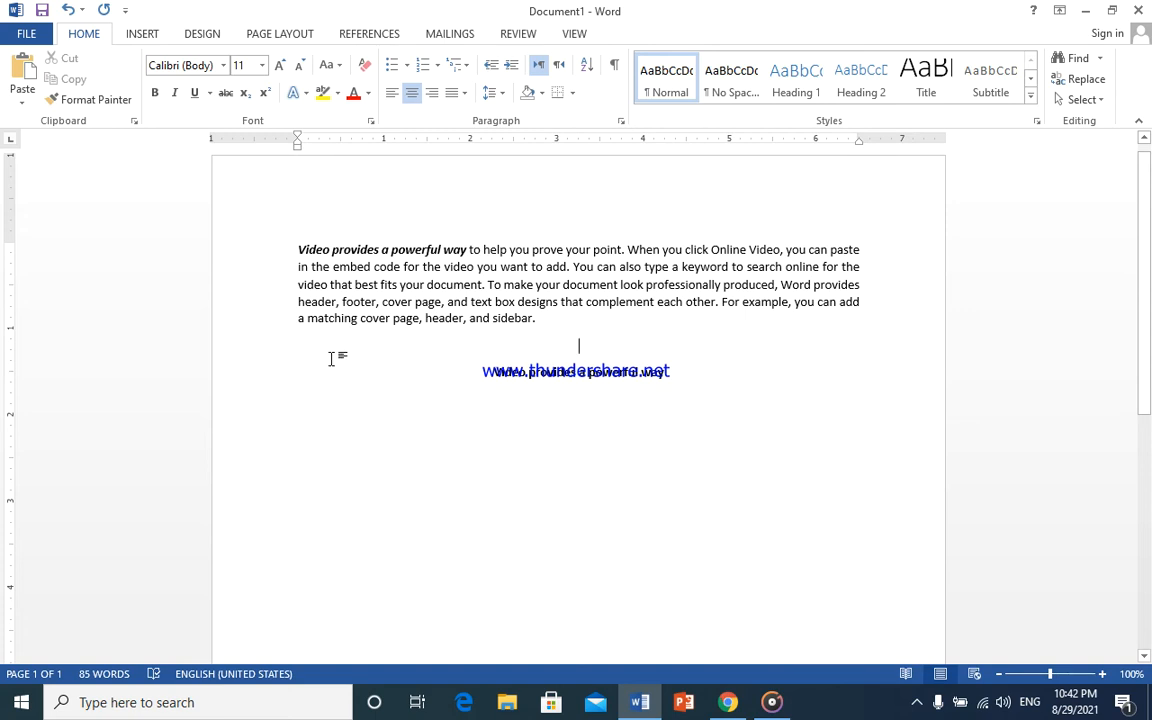
key(ctrl+k)
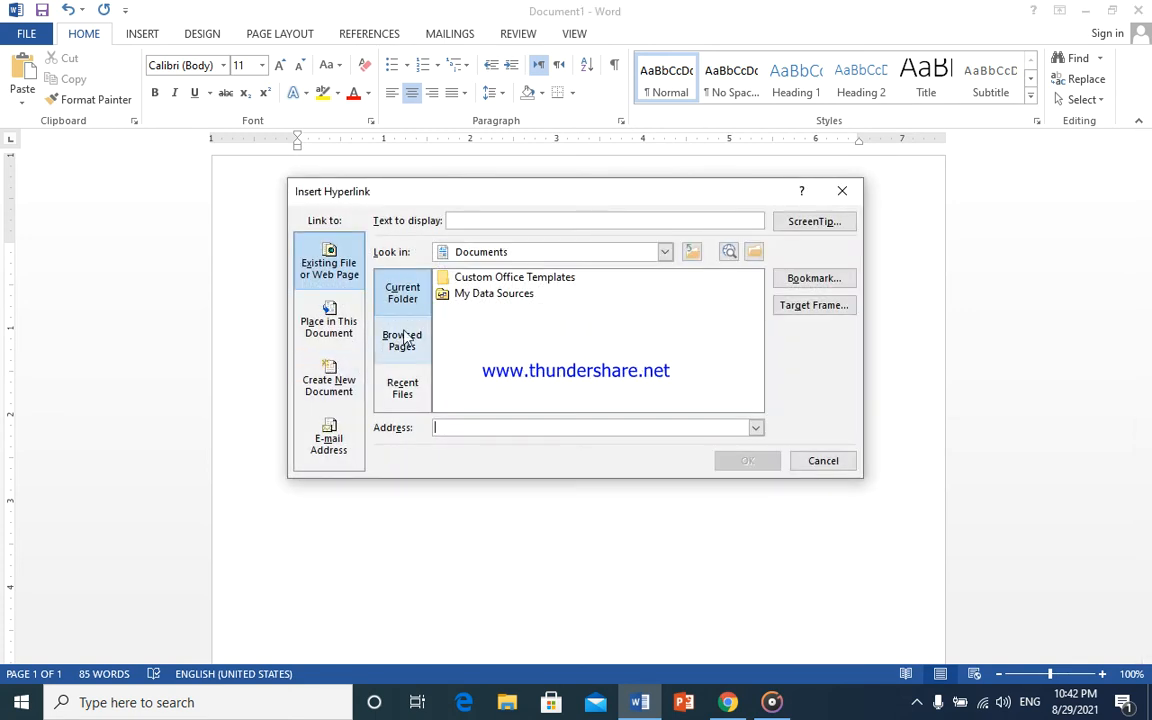
click(755, 253)
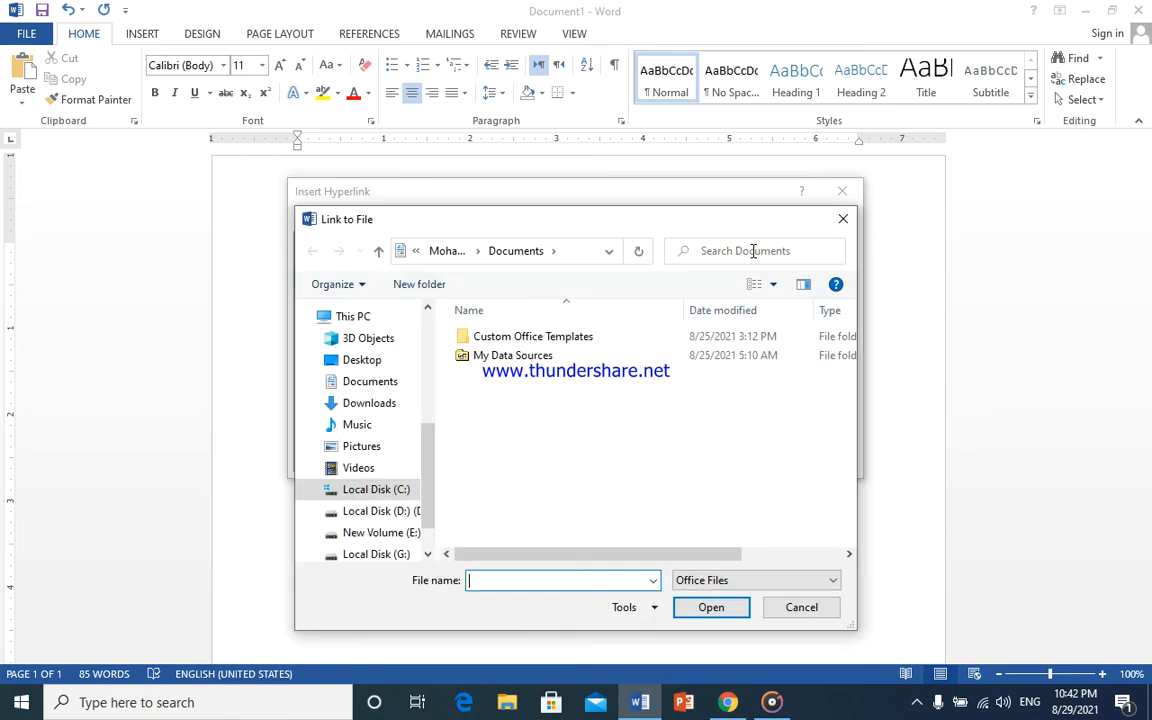
click(418, 512)
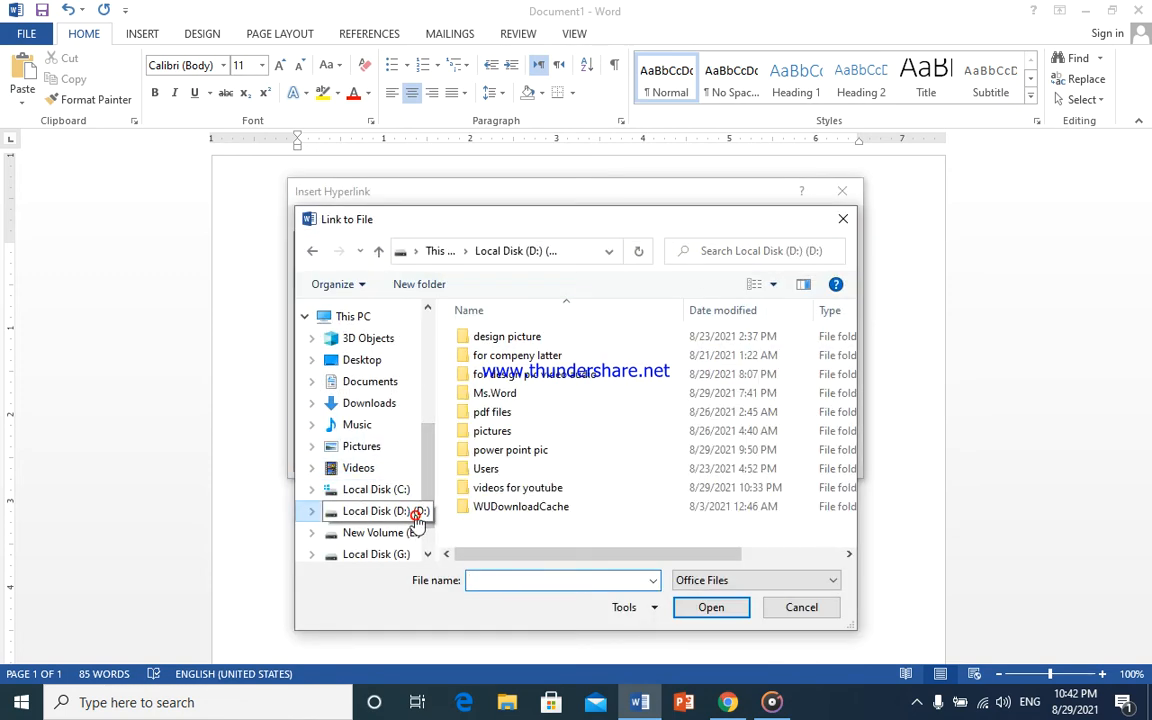
double_click(509, 393)
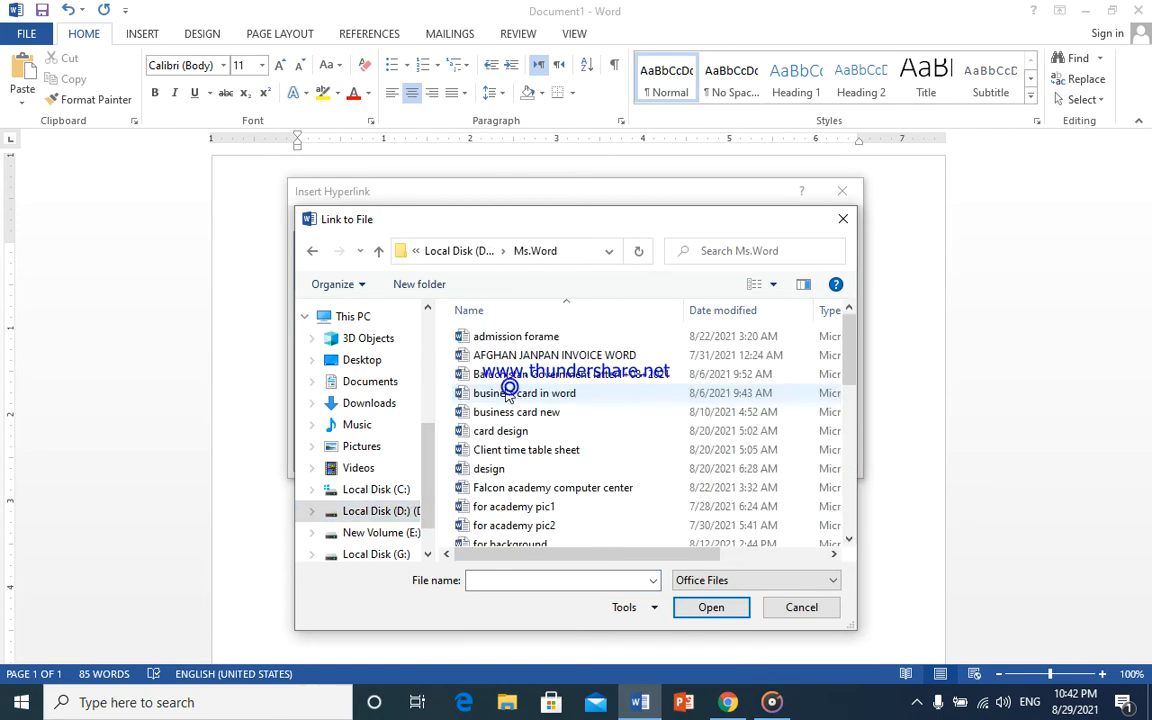
click(526, 336)
click(710, 607)
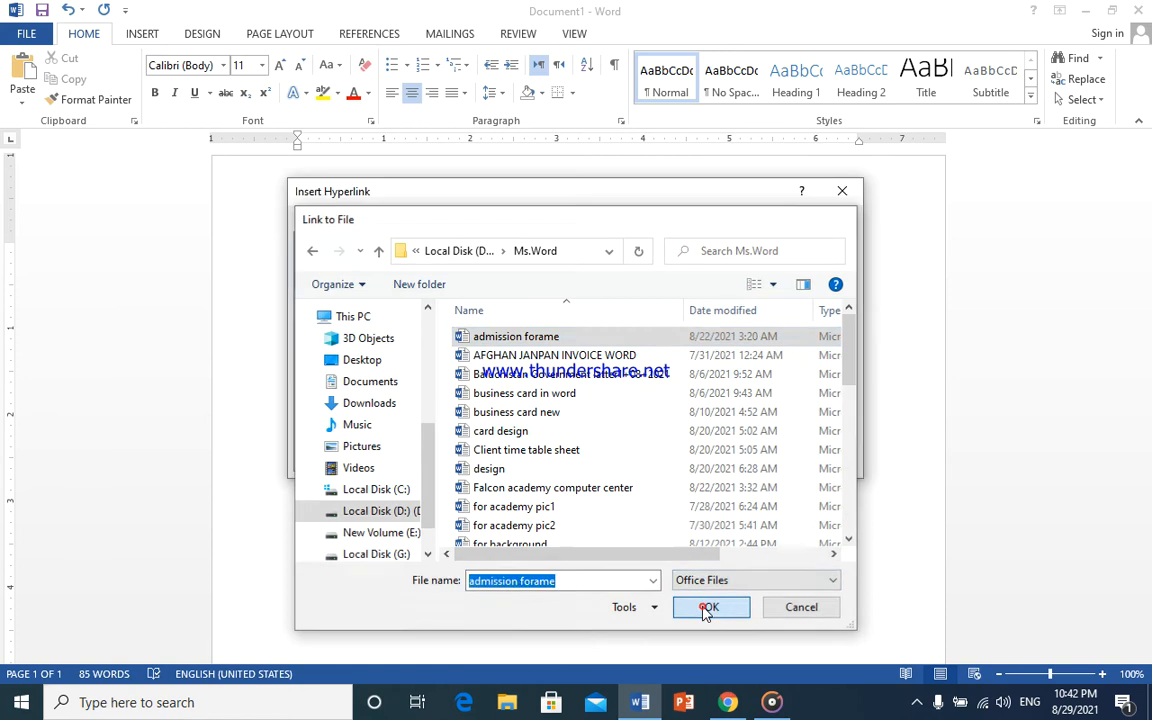
click(738, 464)
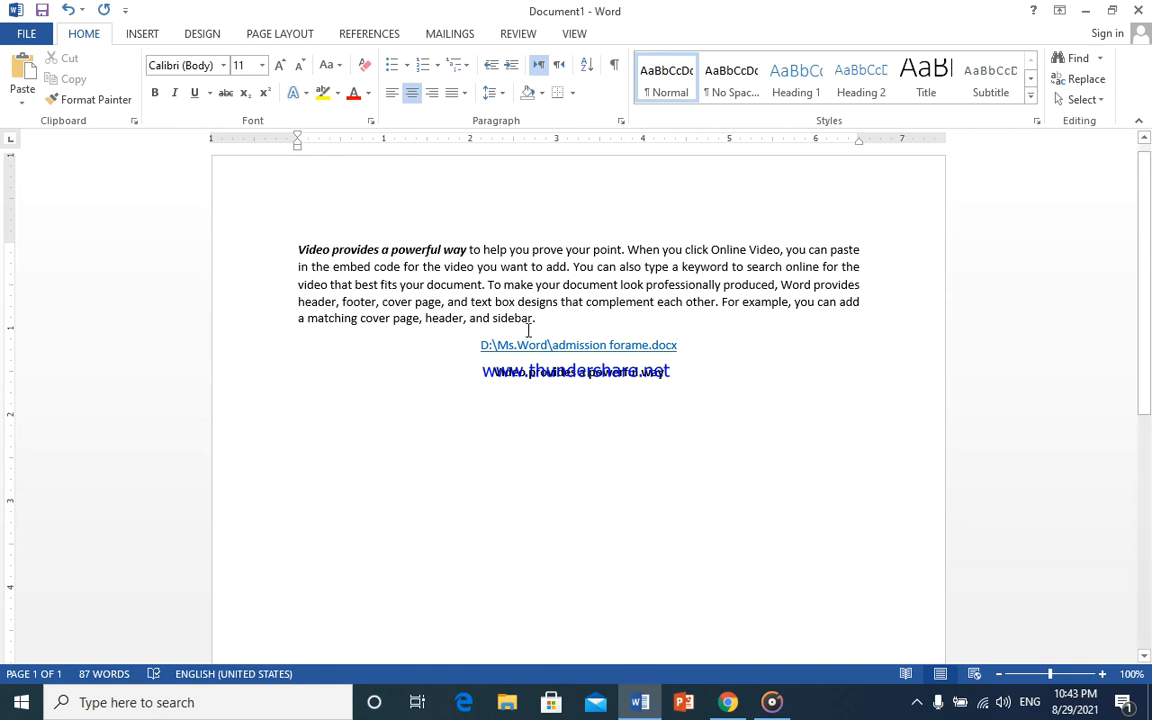
Left-align the whole sample paragraph and switch it to right alignment.
drag(545, 319, 312, 252)
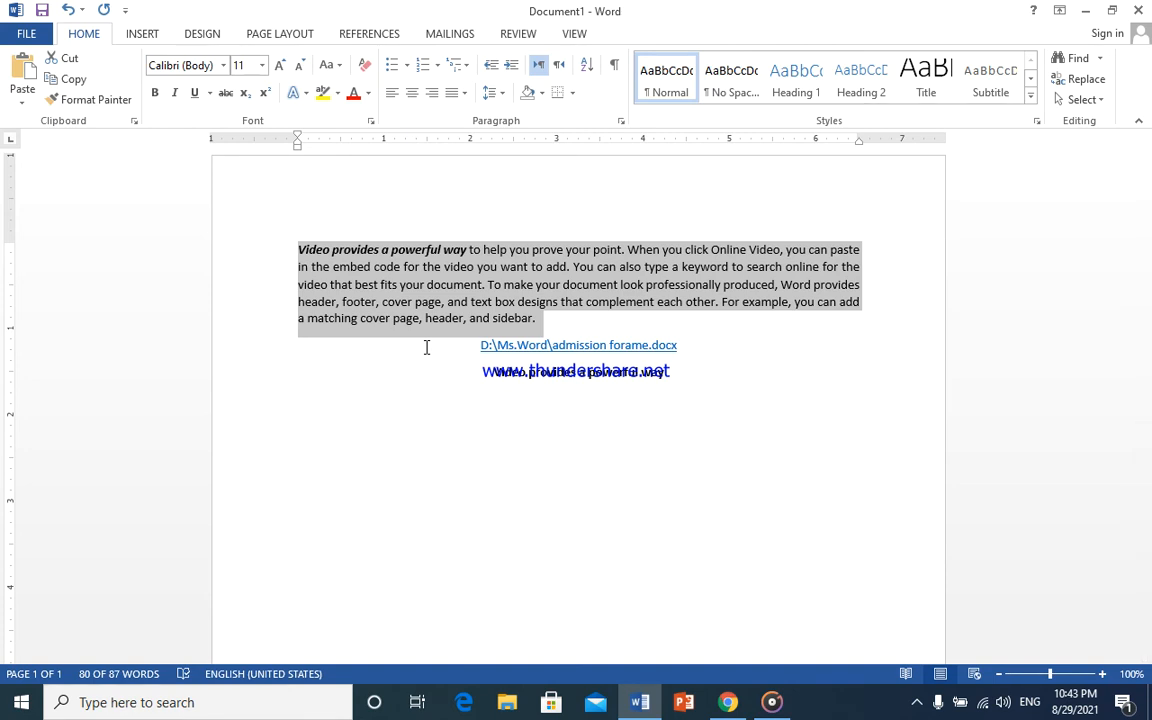
key(ctrl+l)
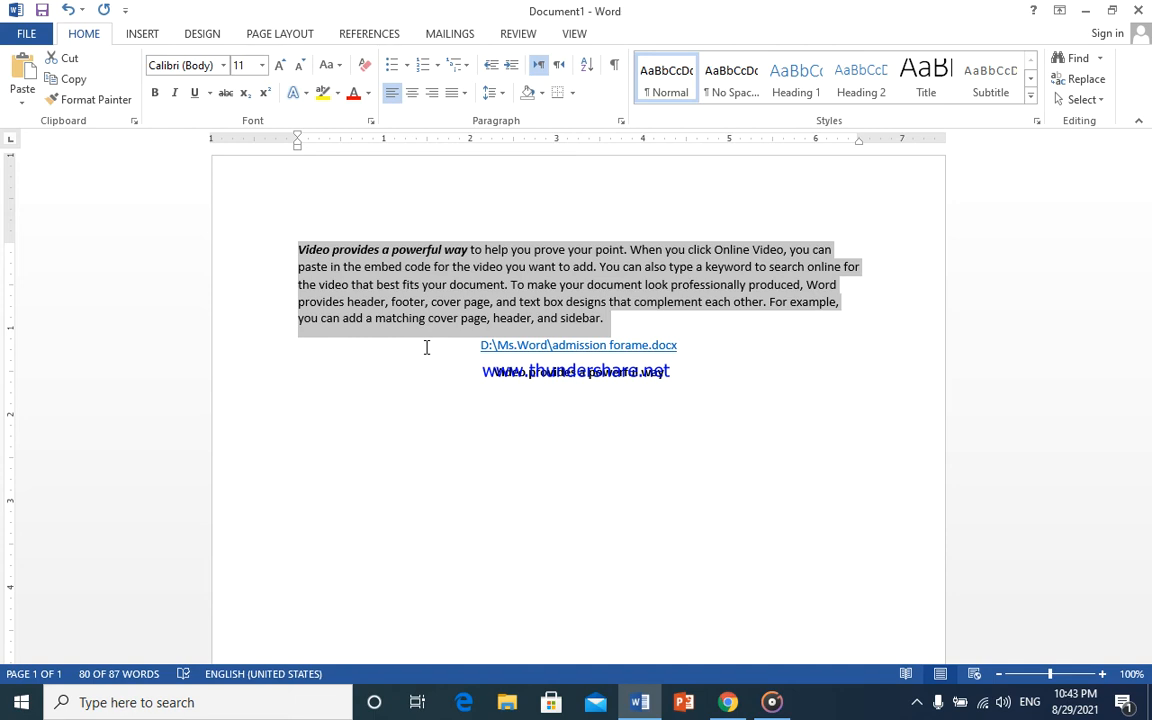
key(ctrl+r)
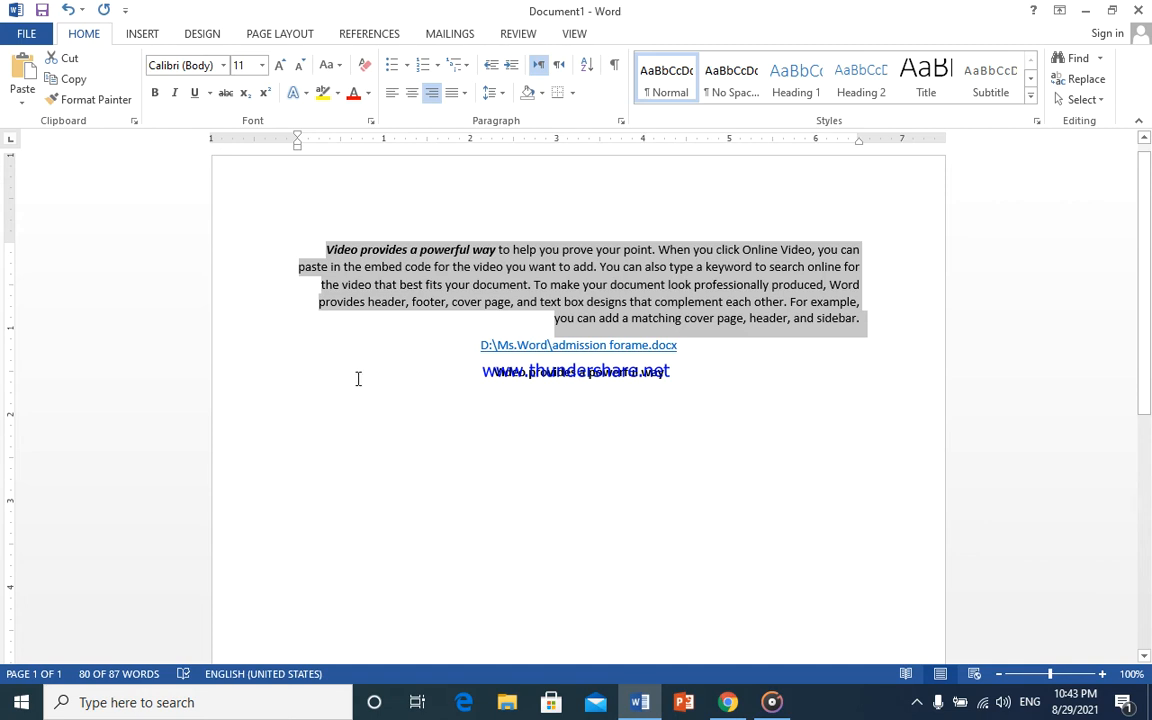
click(399, 369)
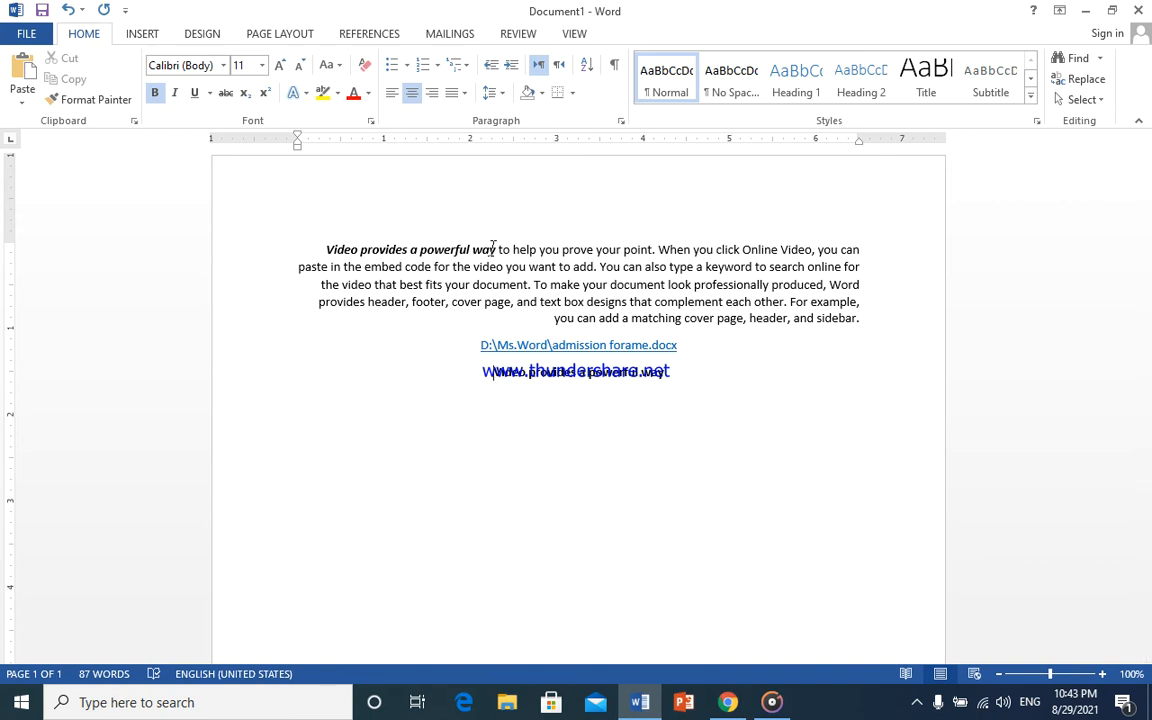
View the page for opening recent documents and the print settings with preview, and return to the document.
key(ctrl+o)
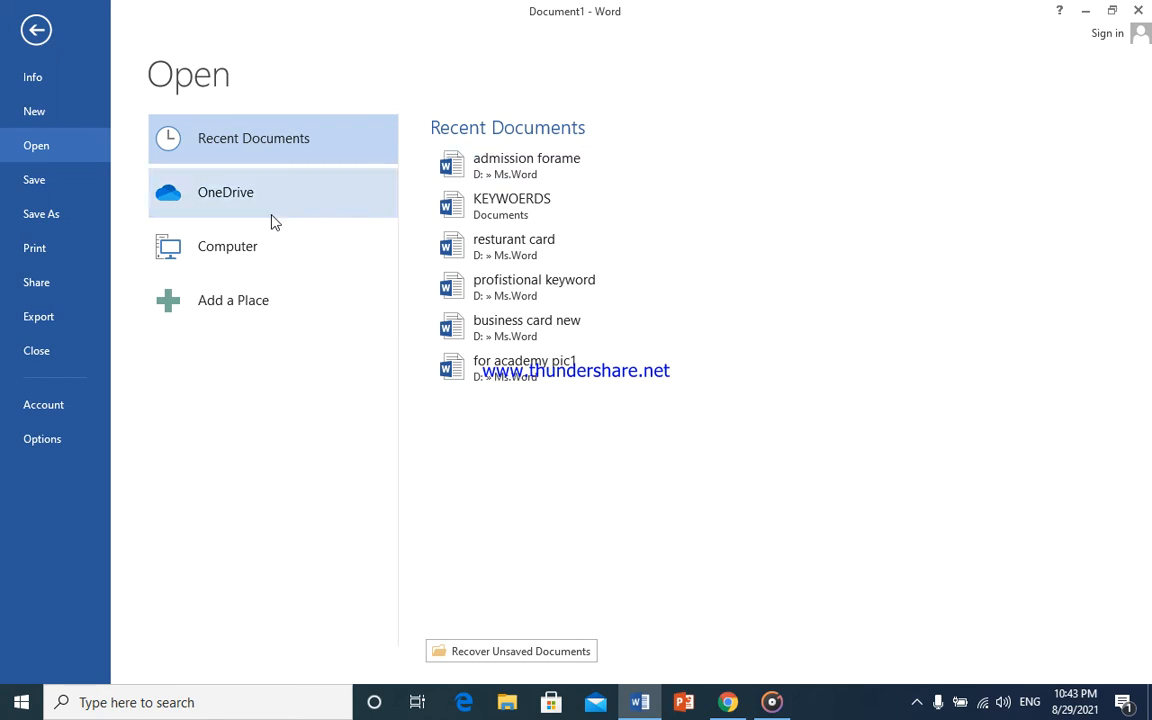
click(36, 31)
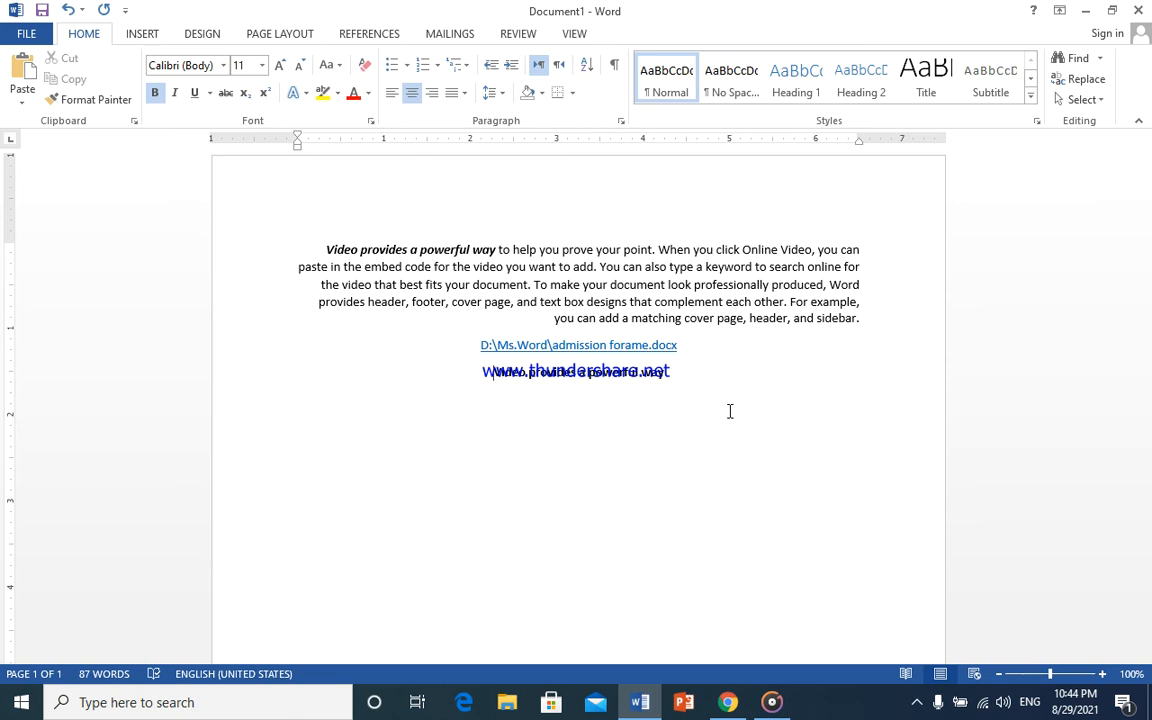
key(ctrl+p)
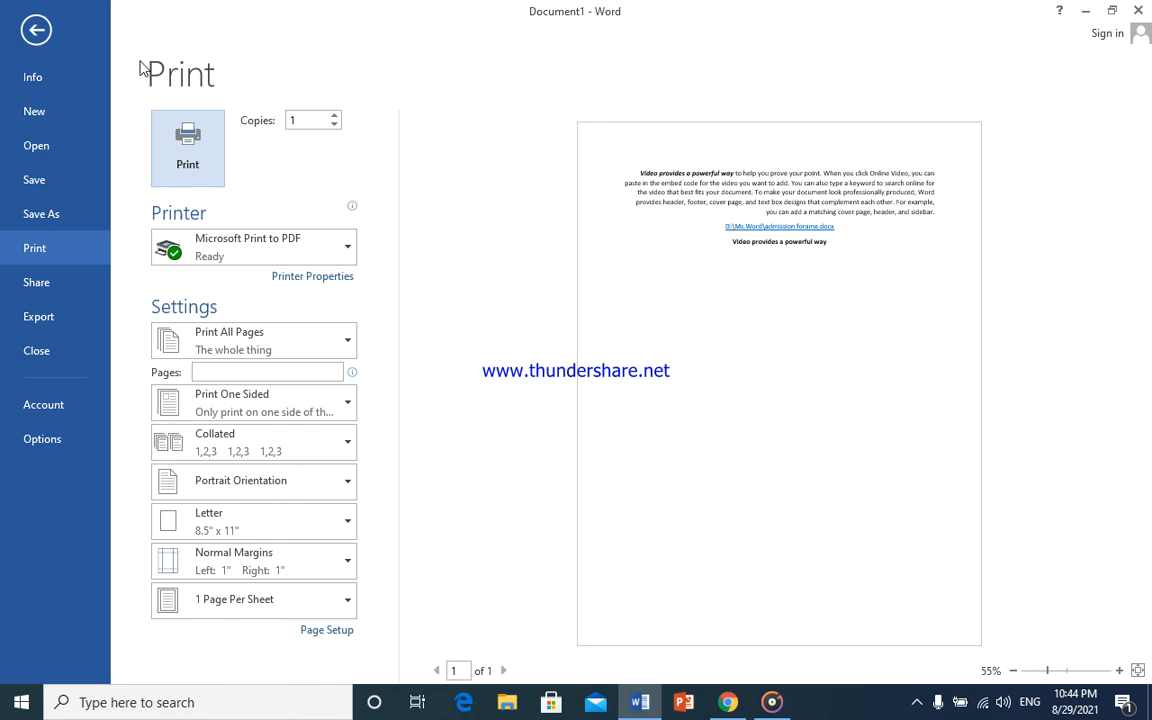
click(37, 31)
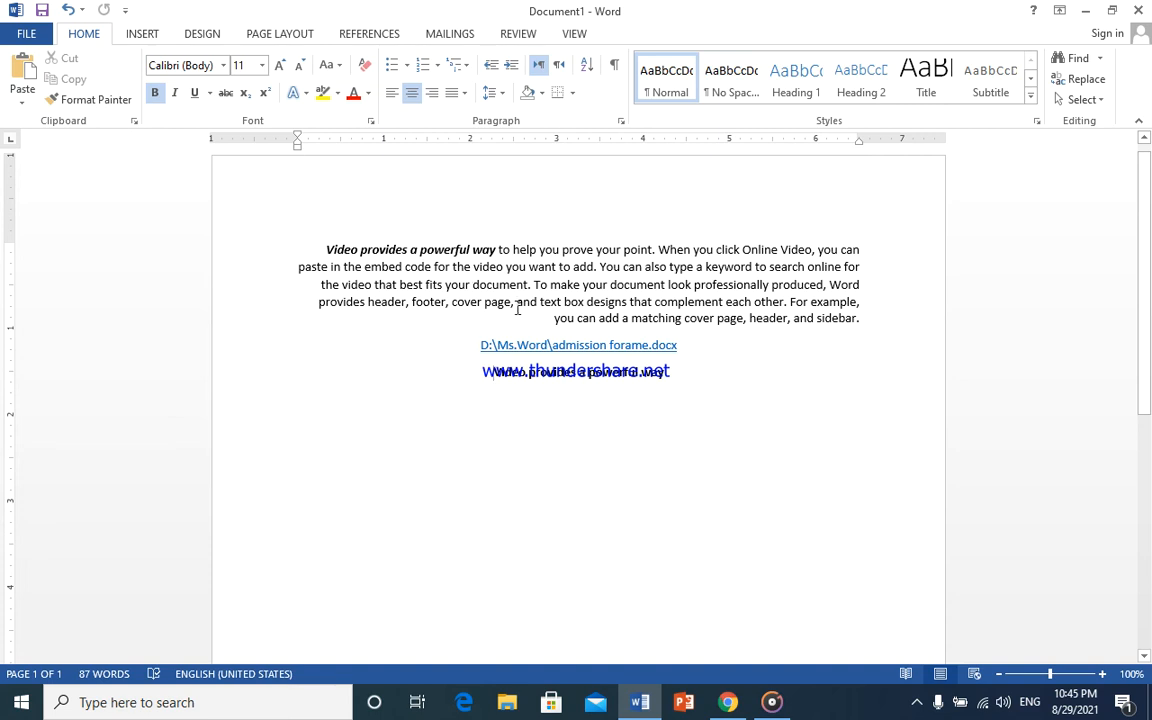
Apply a 0.5-inch hanging indent to the right-aligned sample paragraph.
drag(324, 249, 849, 319)
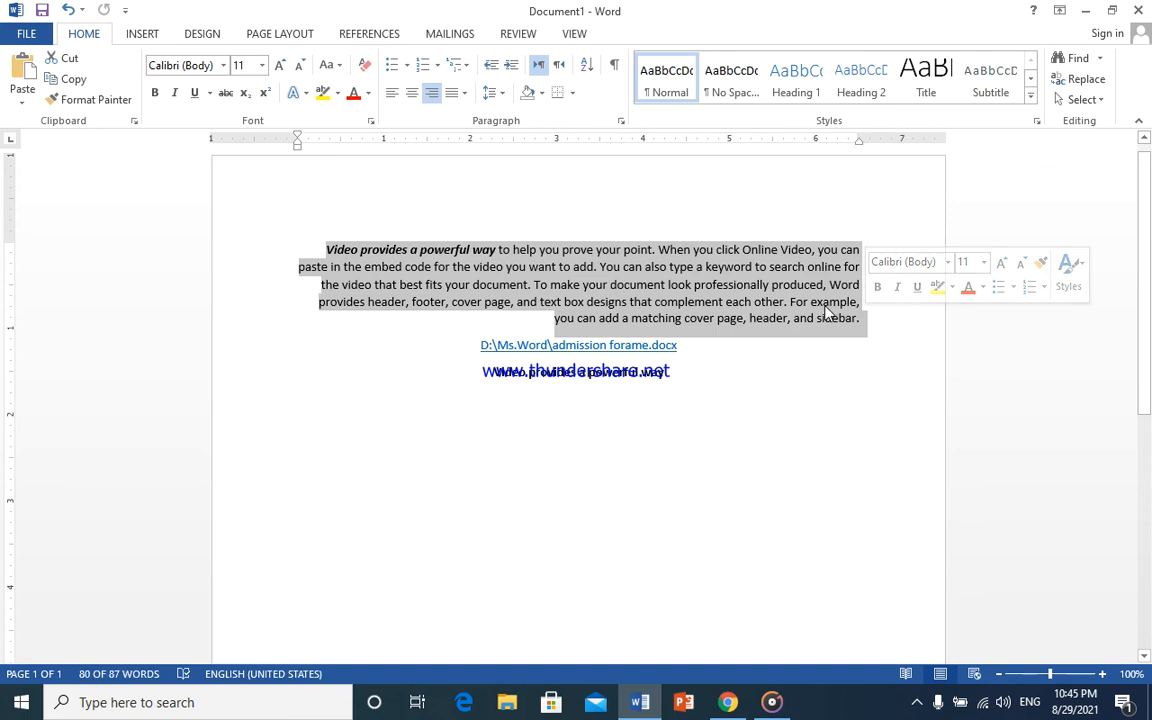
click(826, 313)
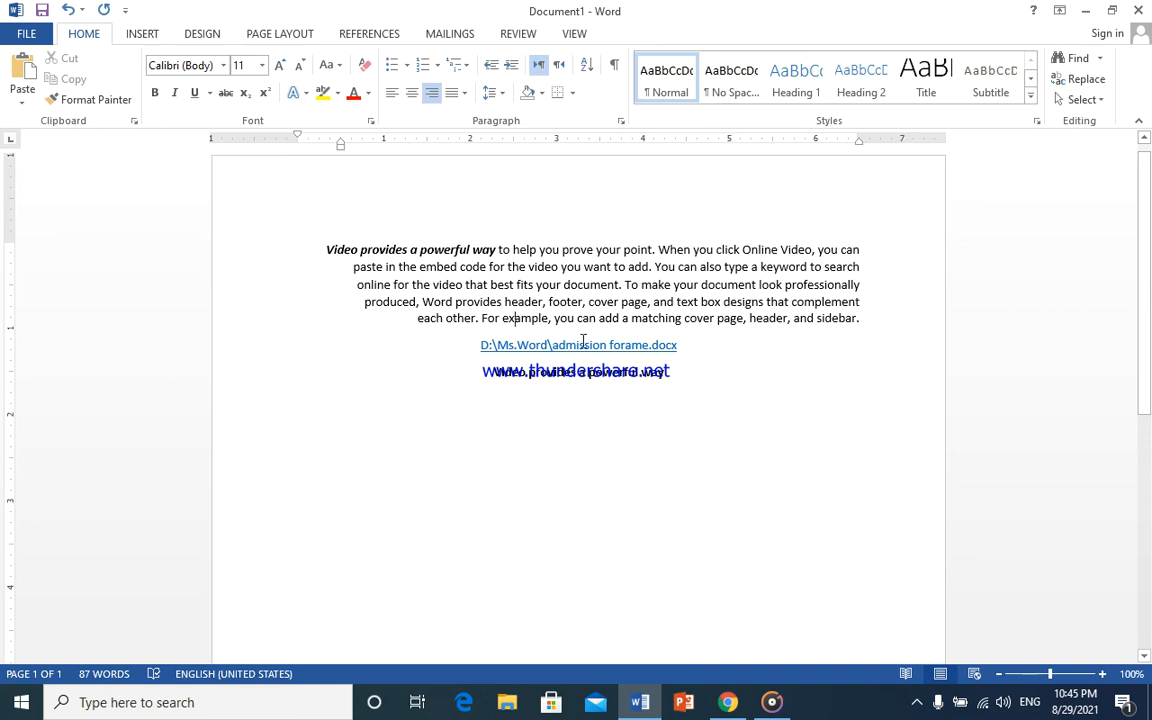
Justify the entire sample paragraph and increase its hanging indent in half-inch increments to 3 inches.
drag(417, 312, 681, 229)
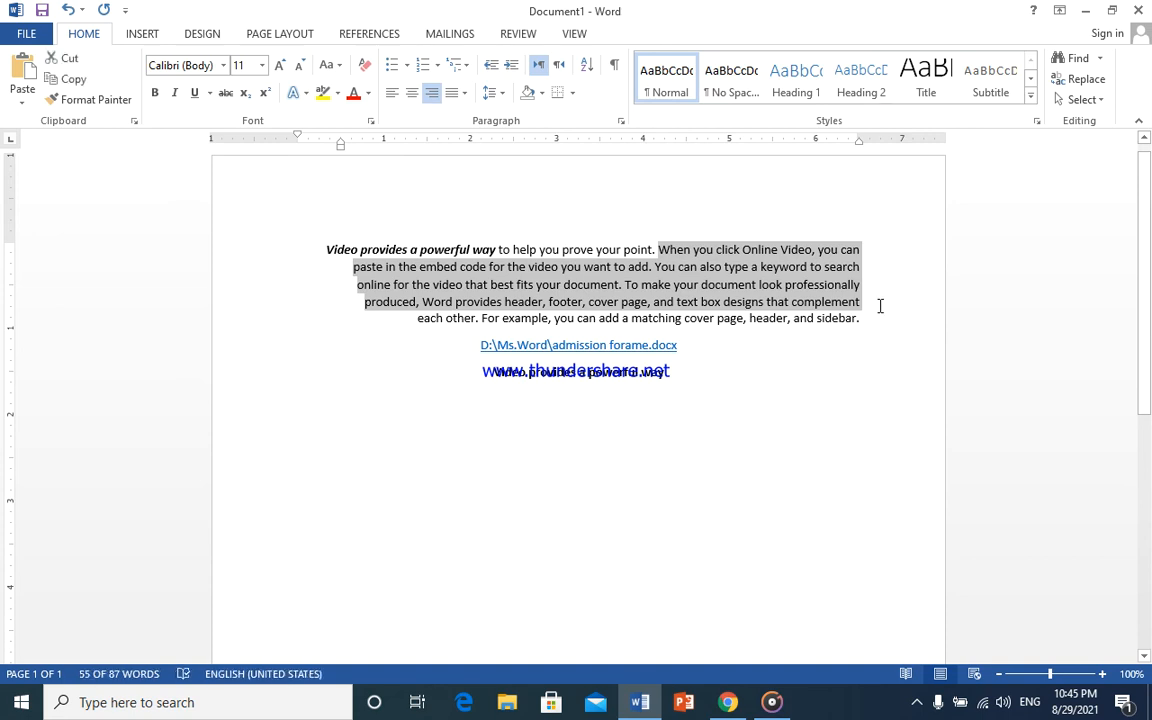
drag(861, 319, 300, 243)
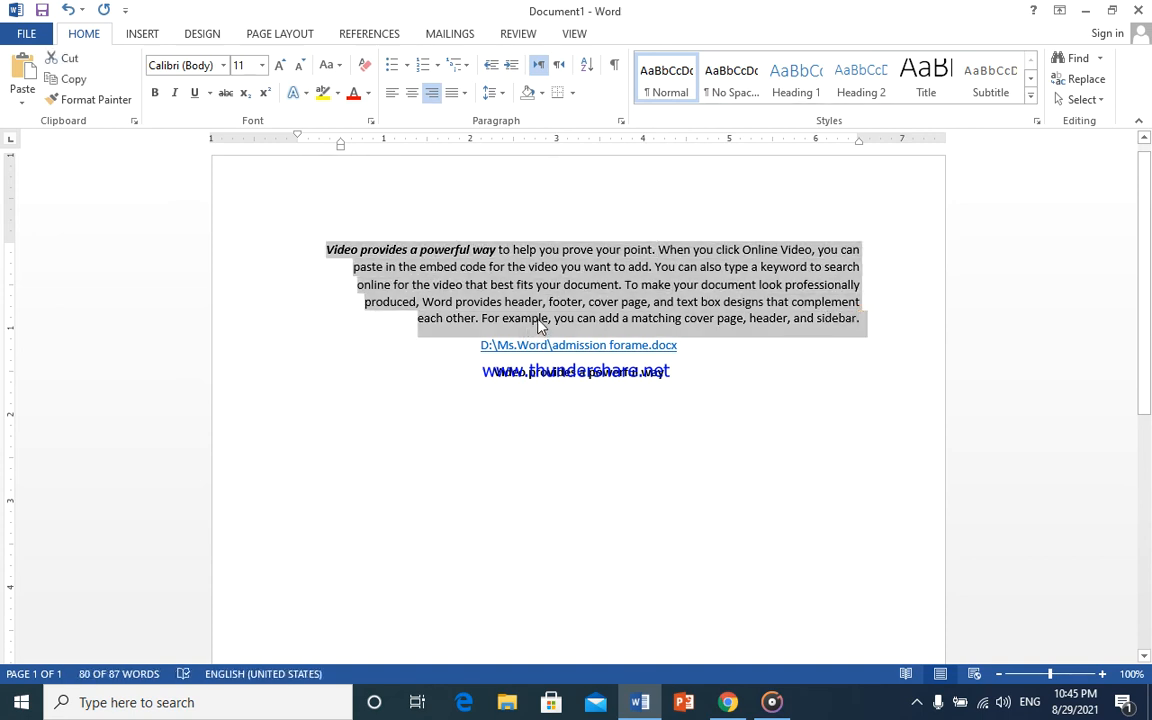
key(ctrl+j)
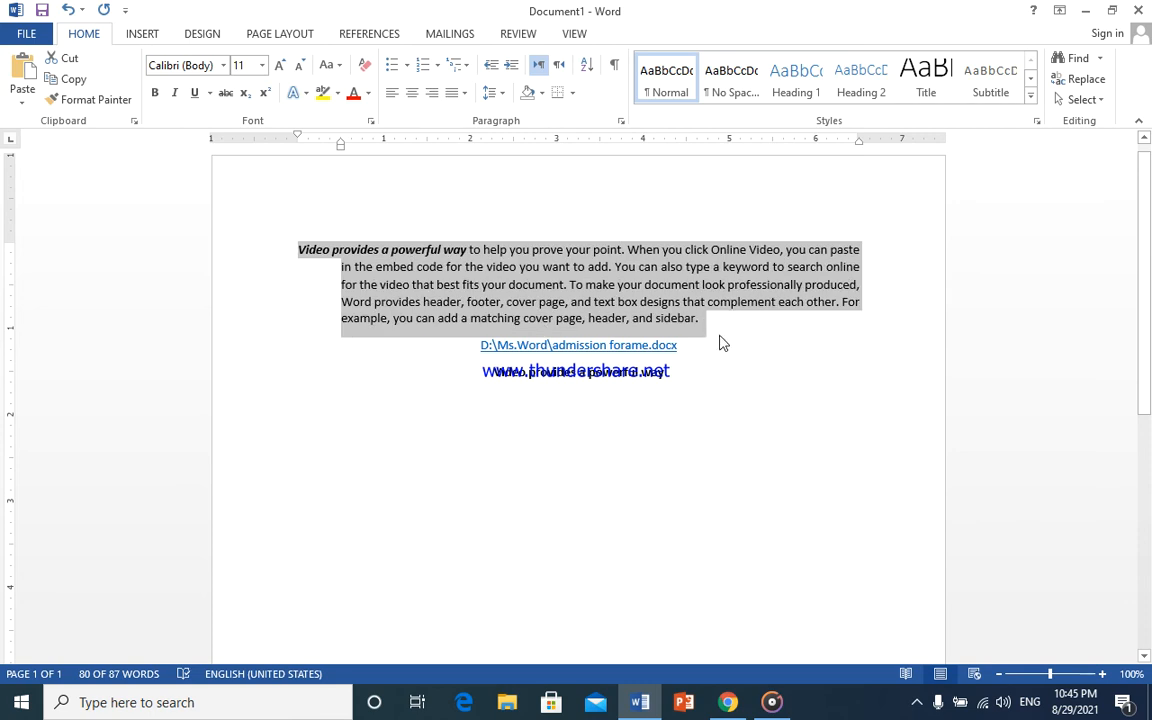
key(ctrl+t)
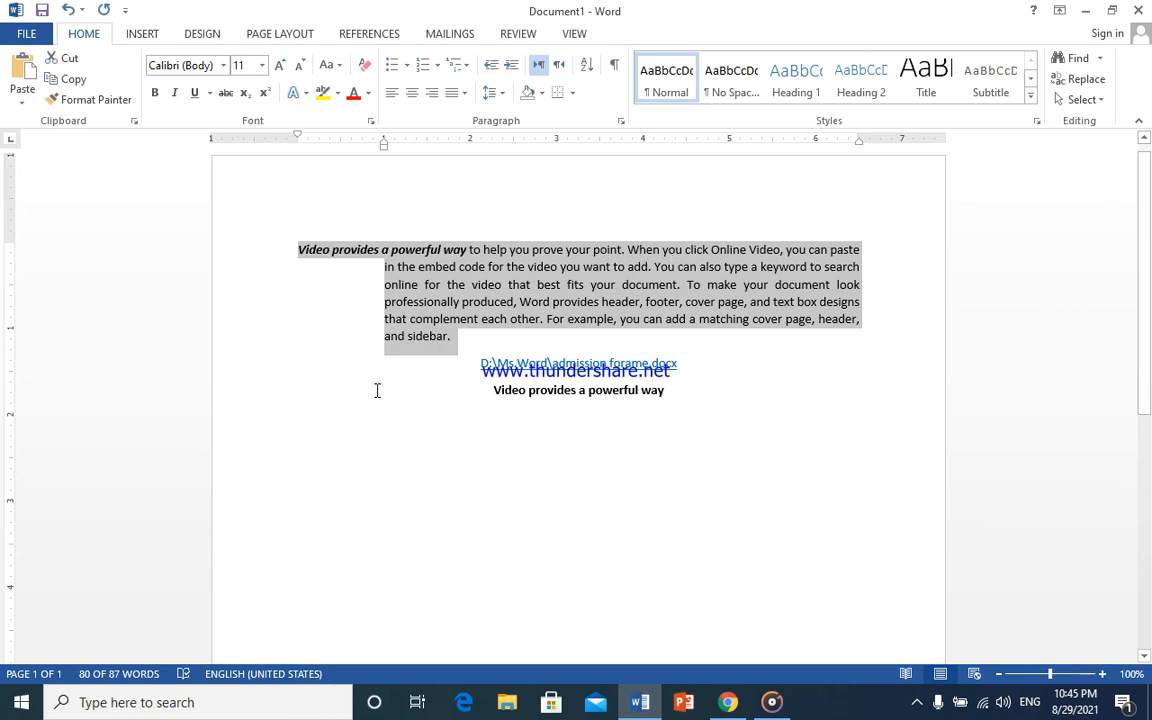
key(ctrl+t)
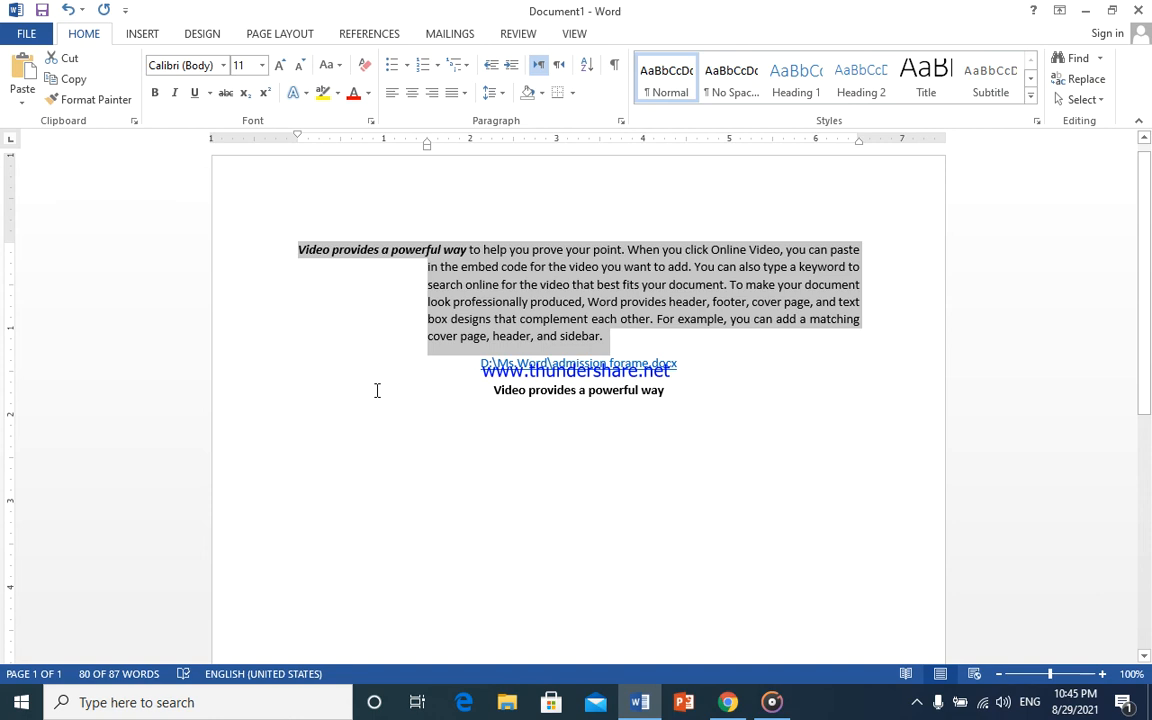
key(ctrl+t)
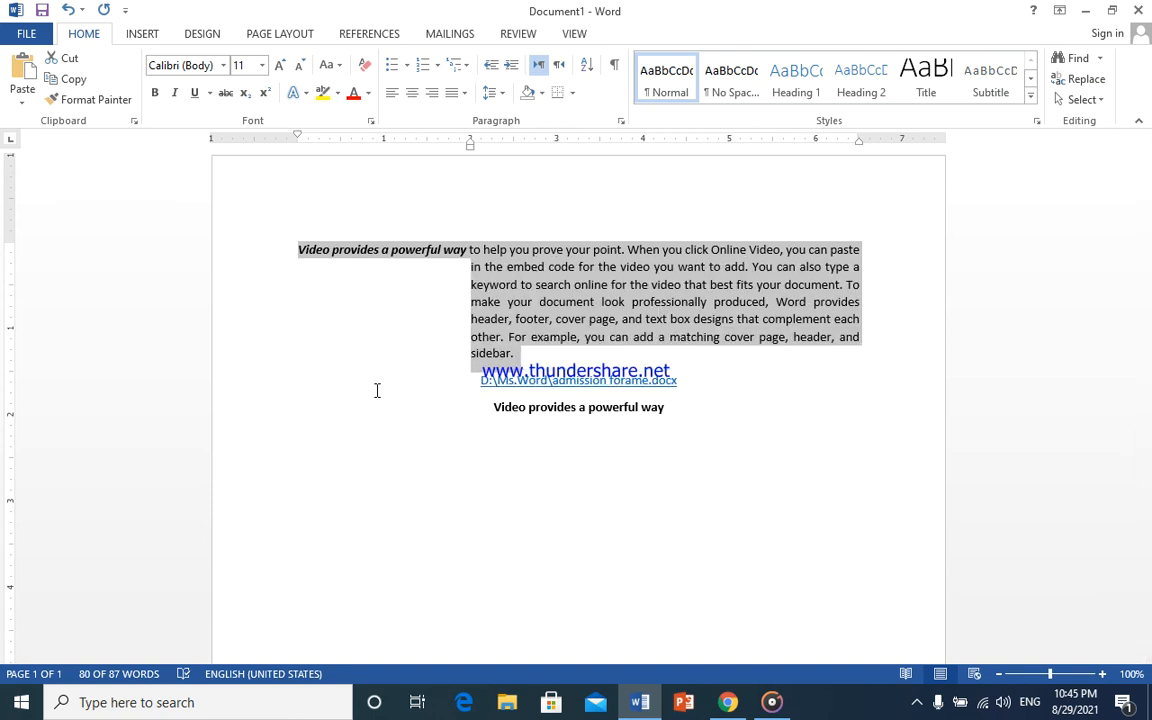
key(ctrl+t)
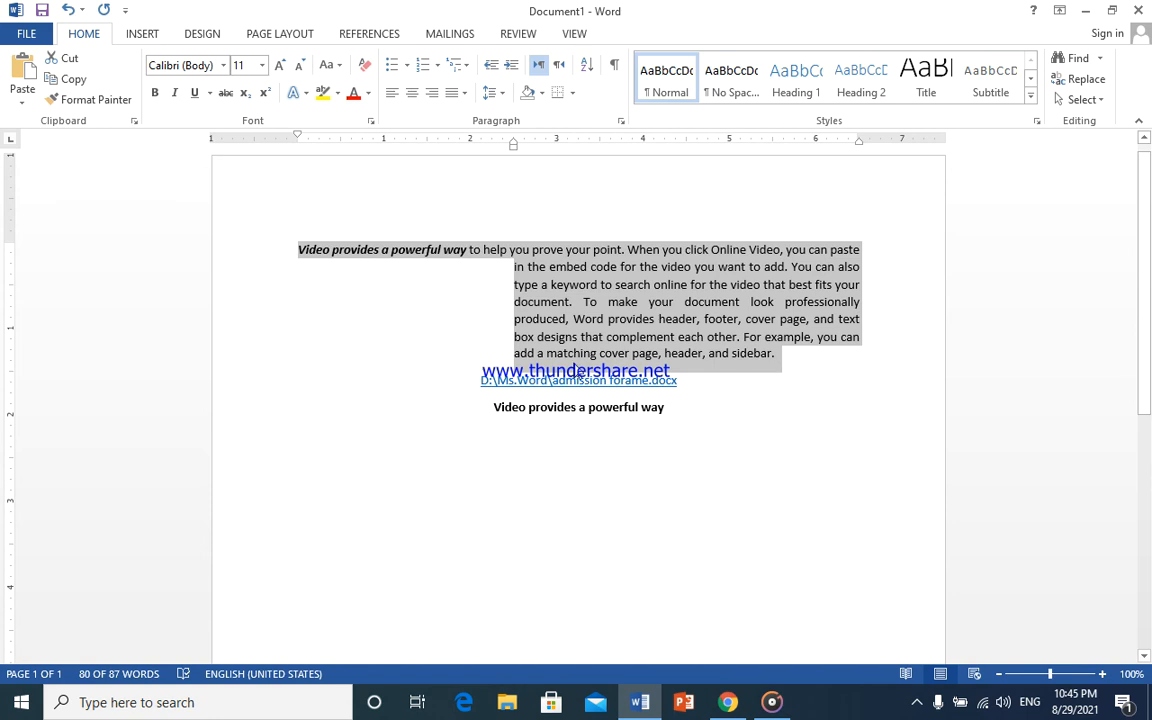
key(ctrl+t)
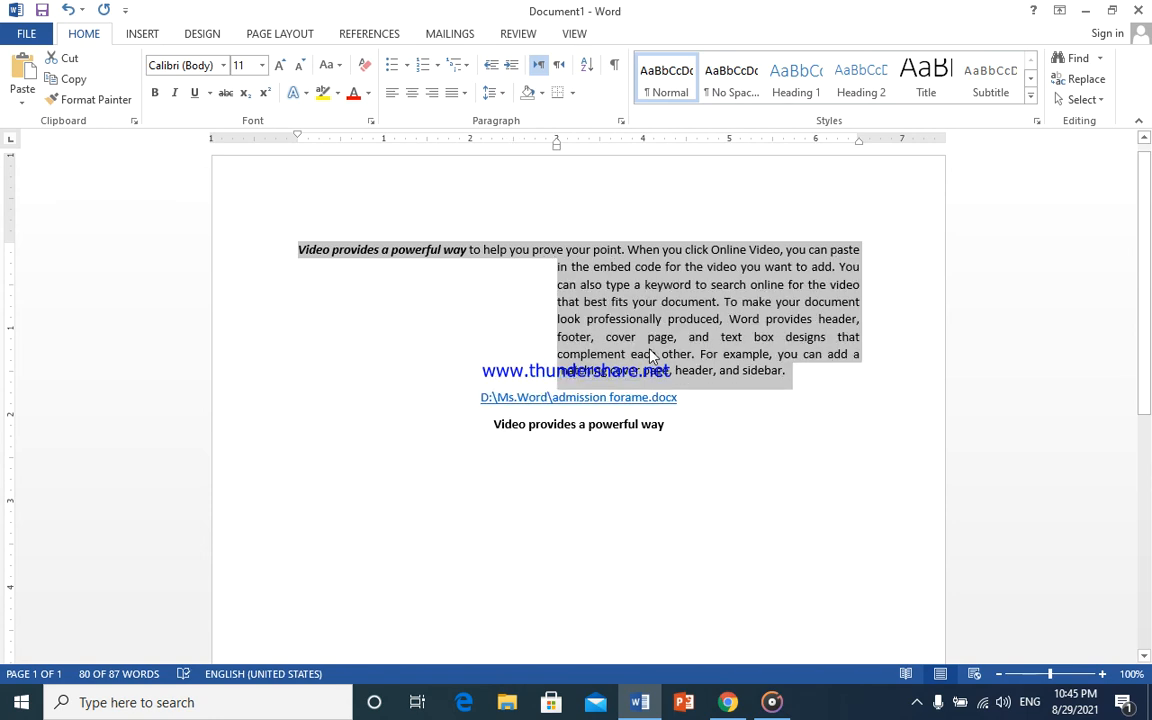
Undo the hanging indent increases and the justification of the sample paragraph.
key(ctrl+shift+t)
key(ctrl+shift+t)
key(ctrl+shift+t)
key(ctrl+shift+t)
key(ctrl+shift+t)
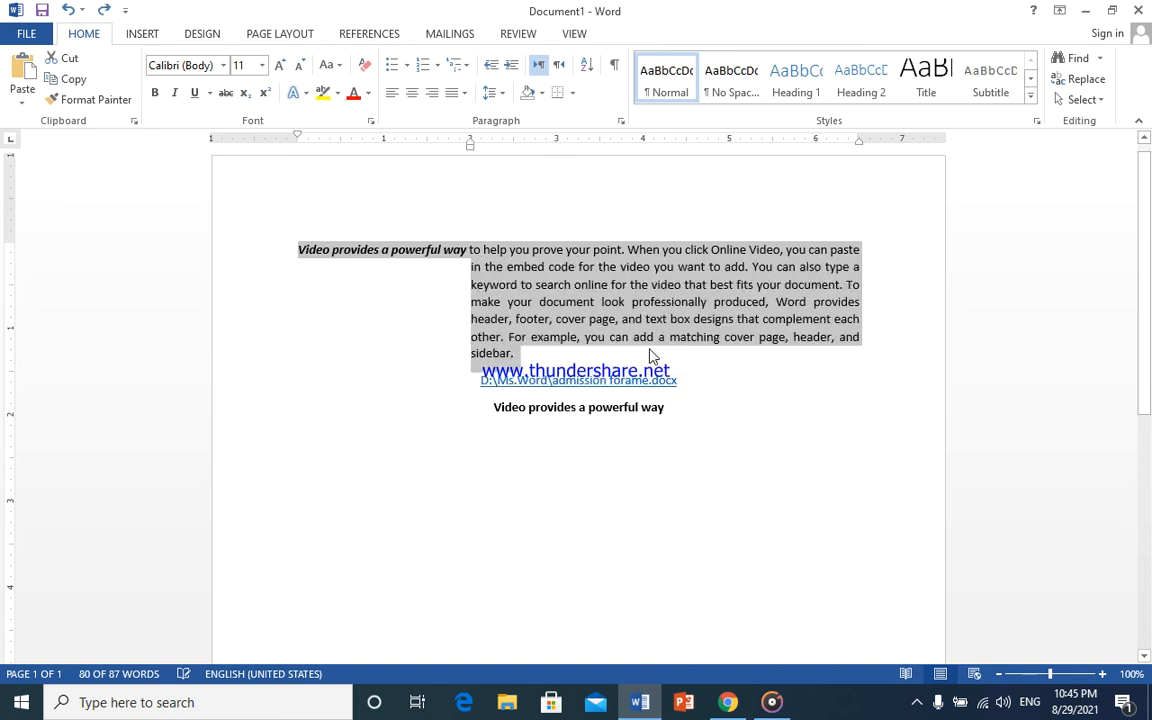
key(ctrl+r)
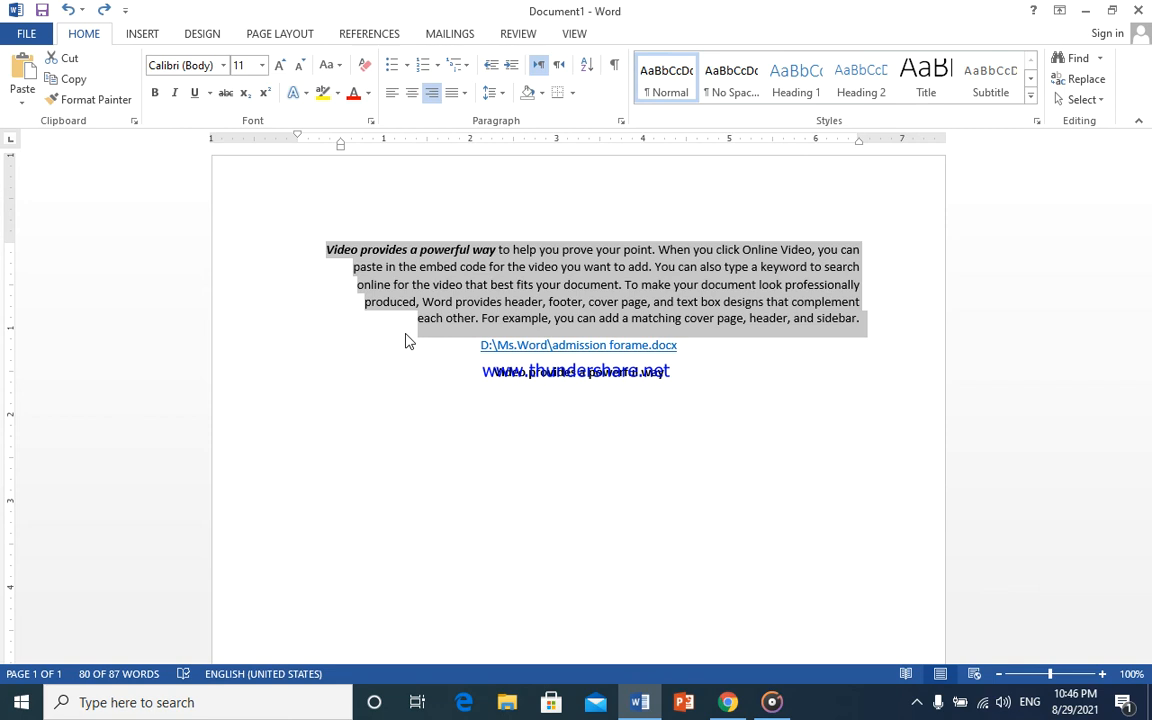
Underline the words "Video provides a powerful" at the start of the sample paragraph.
drag(474, 249, 329, 259)
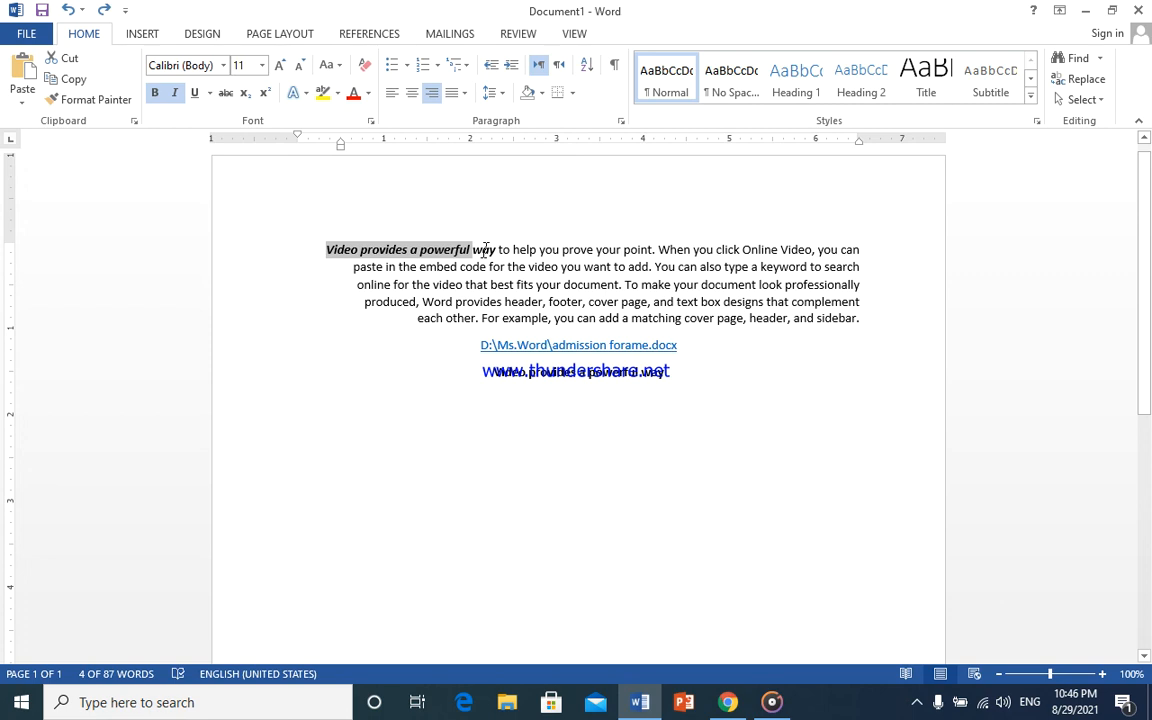
key(ctrl+u)
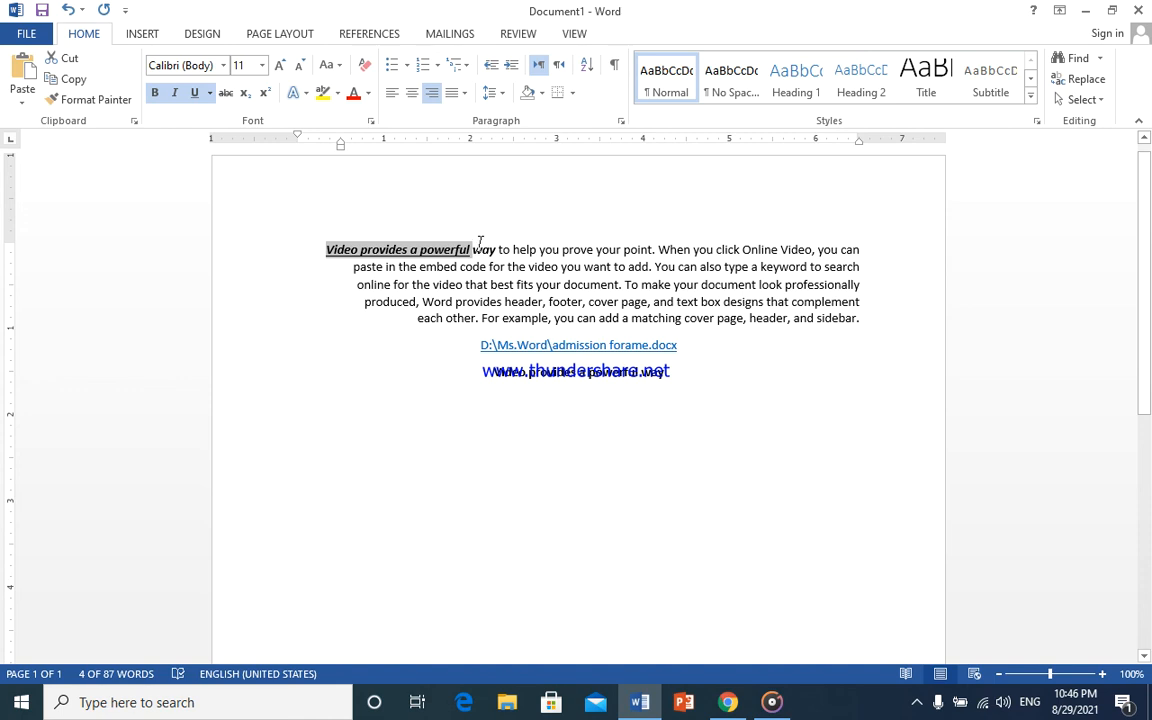
click(479, 247)
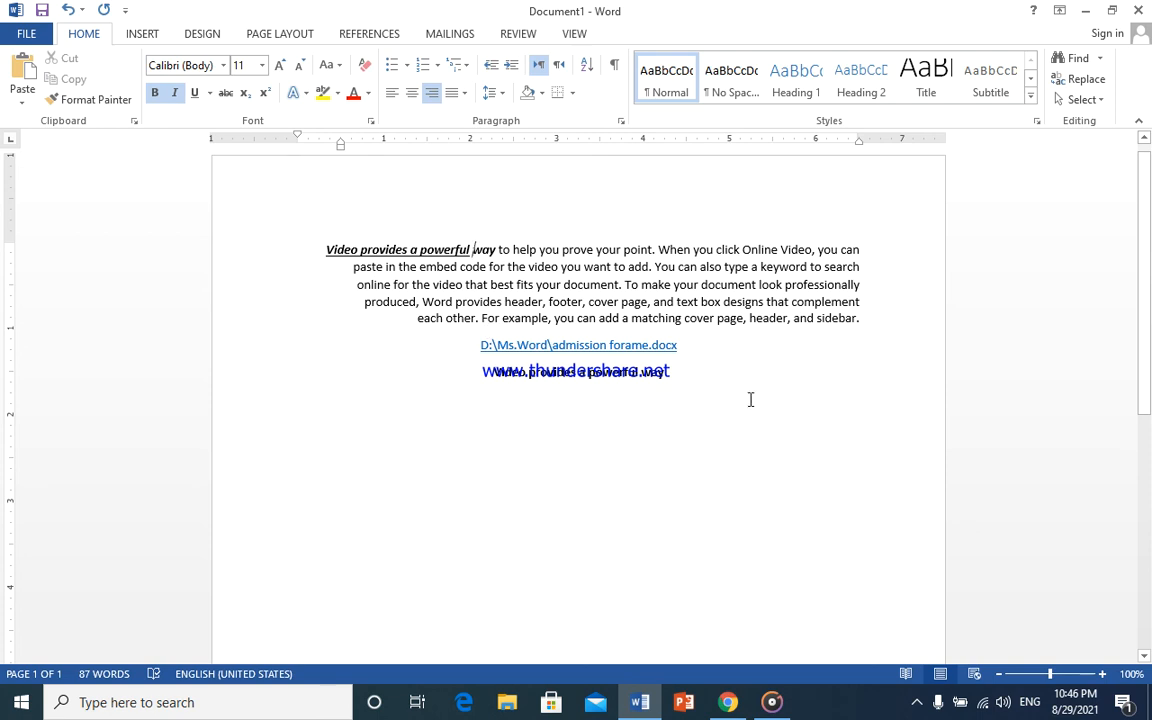
Copy the bold "Video provides a powerful way" line below the hyperlink and paste it on the empty line beneath.
drag(648, 382, 493, 383)
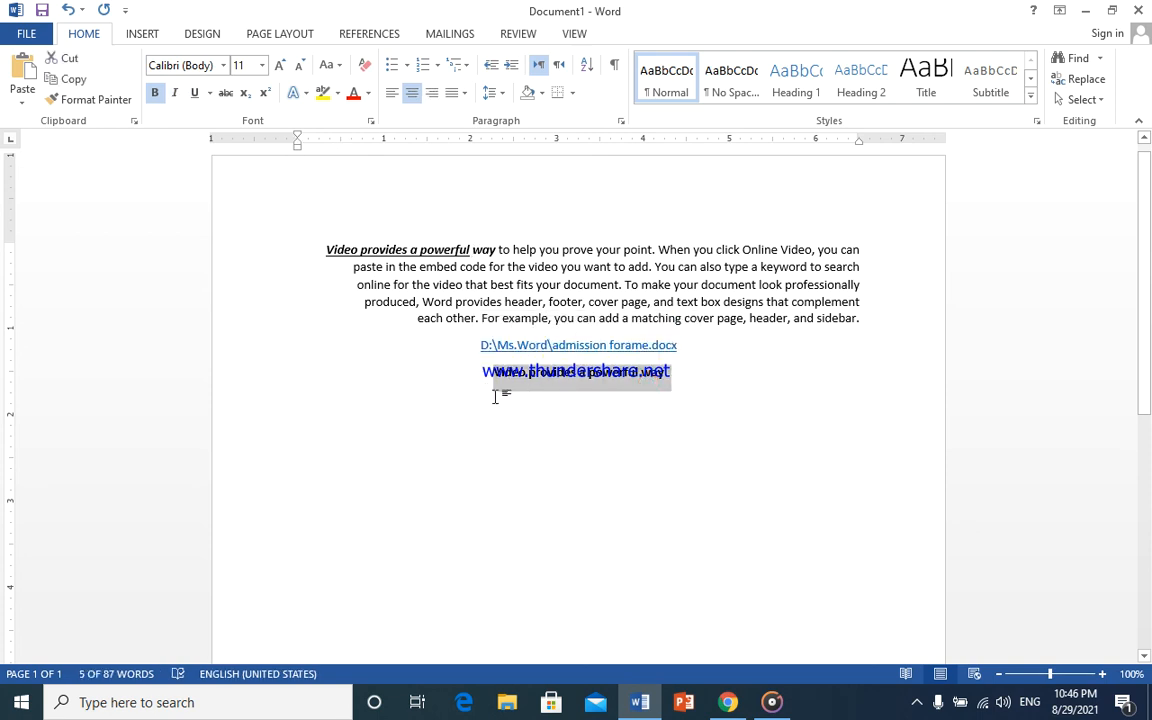
key(ctrl+c)
click(497, 402)
key(ctrl+v)
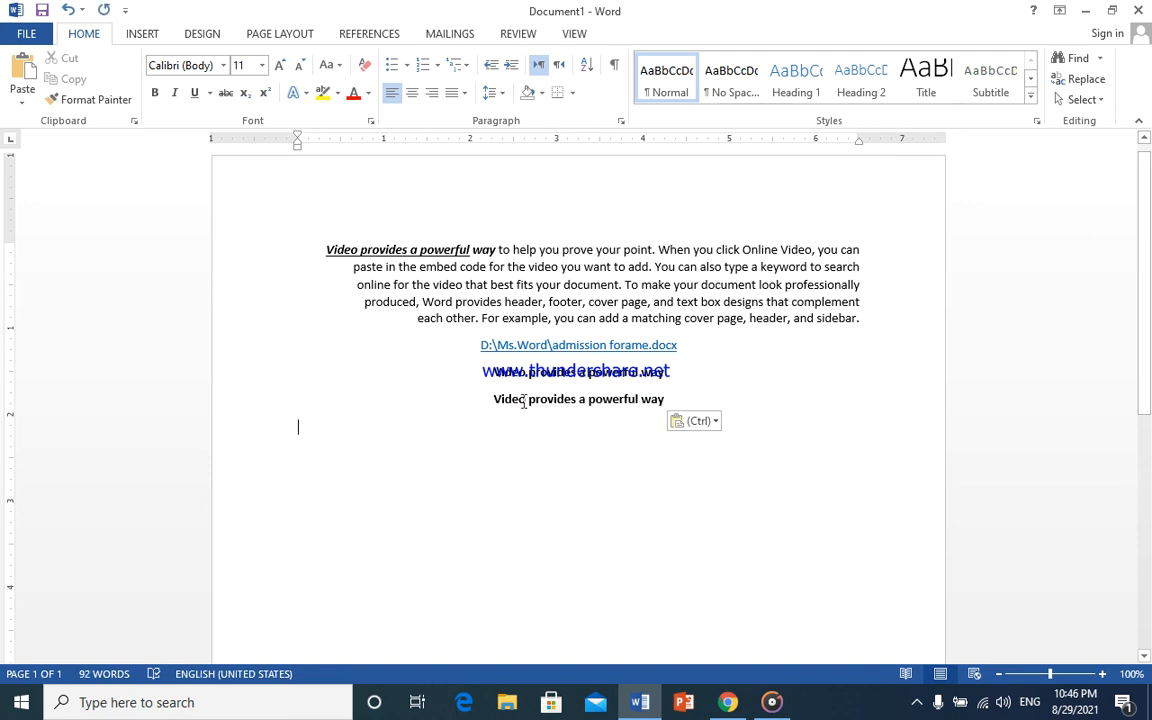
Start closing the document and cancel at the prompt to save changes.
click(676, 378)
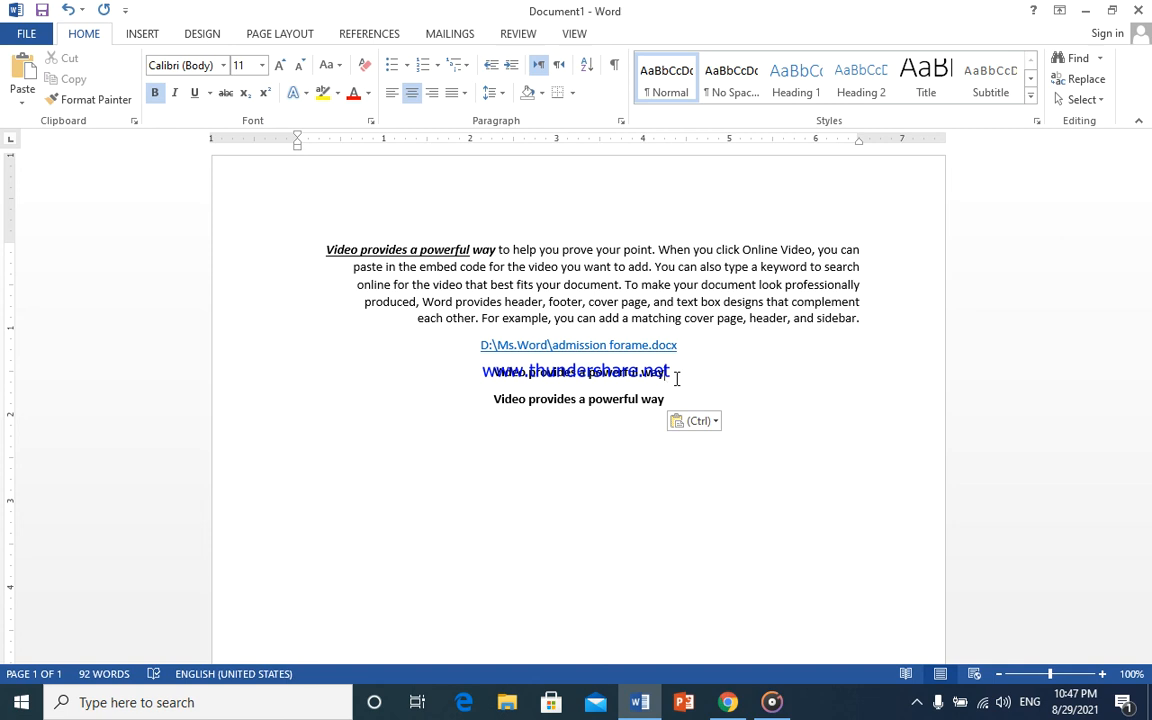
key(alt+F4)
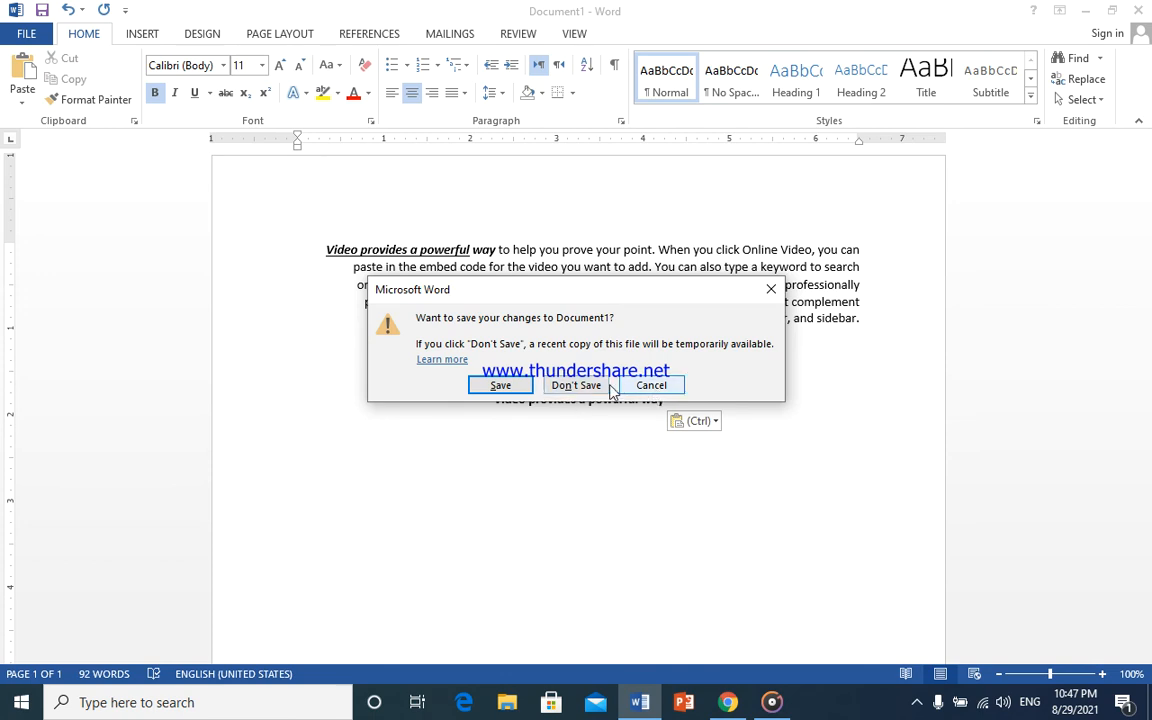
click(771, 291)
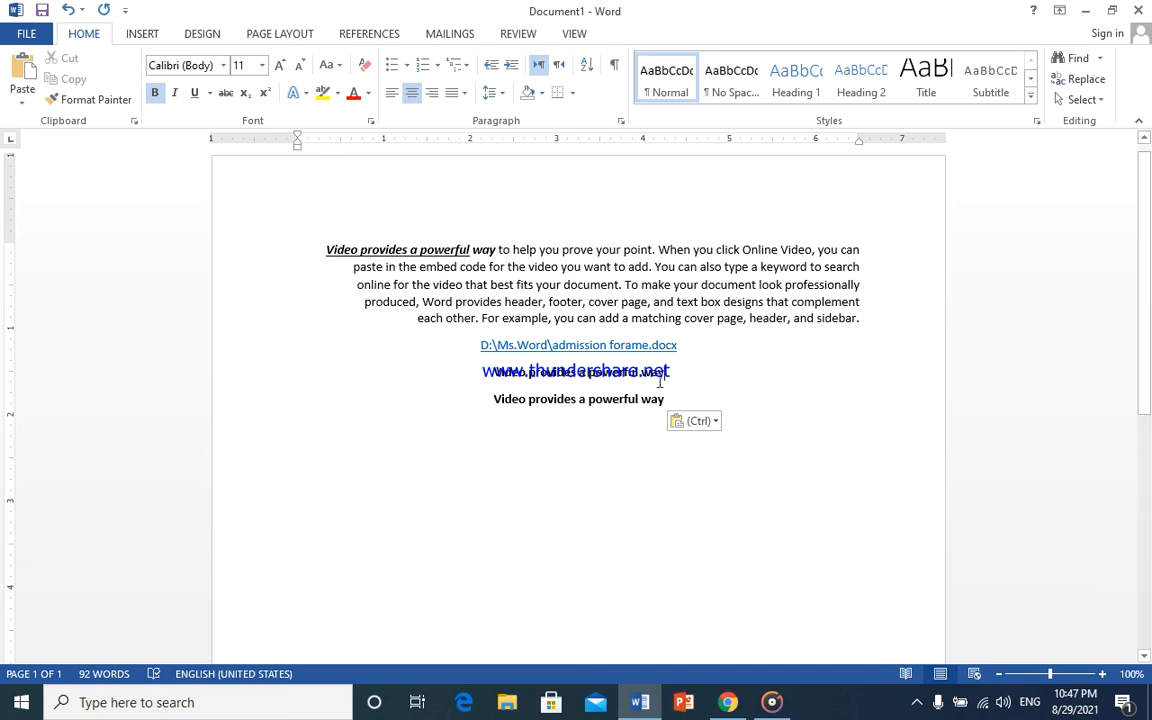
Remove the first "Video provides a powerful way" line below the hyperlink and paste it back beneath the remaining copy.
drag(676, 378, 442, 375)
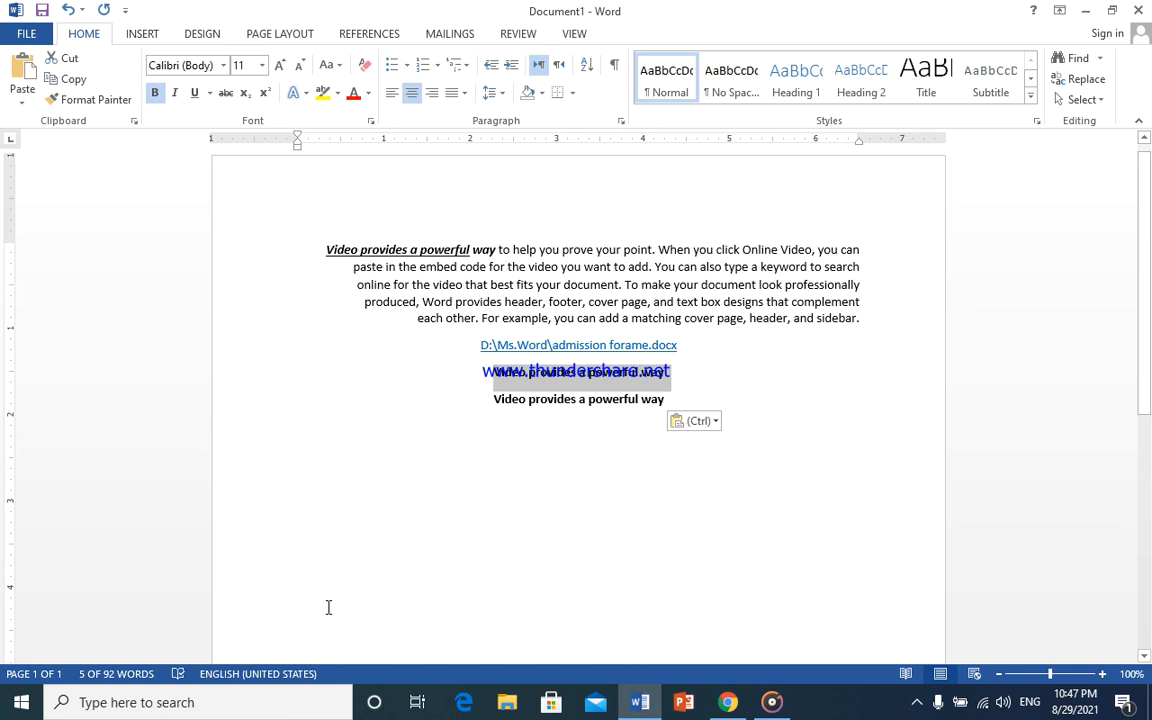
key(Delete)
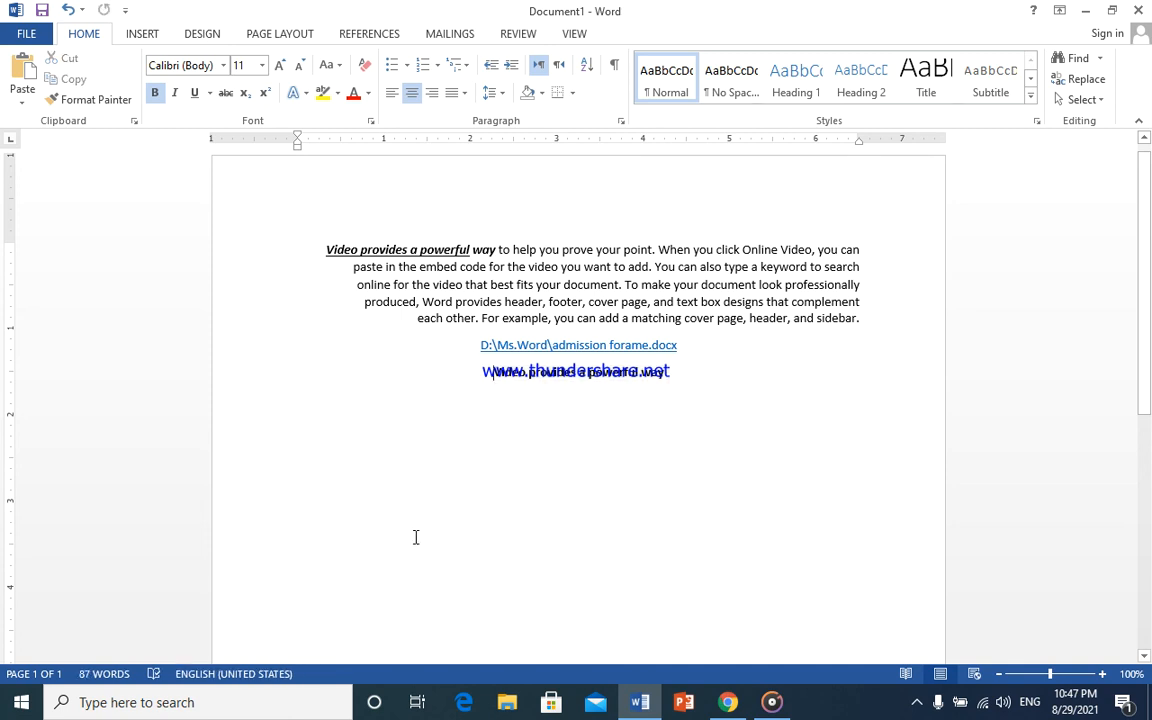
click(502, 415)
key(ctrl+v)
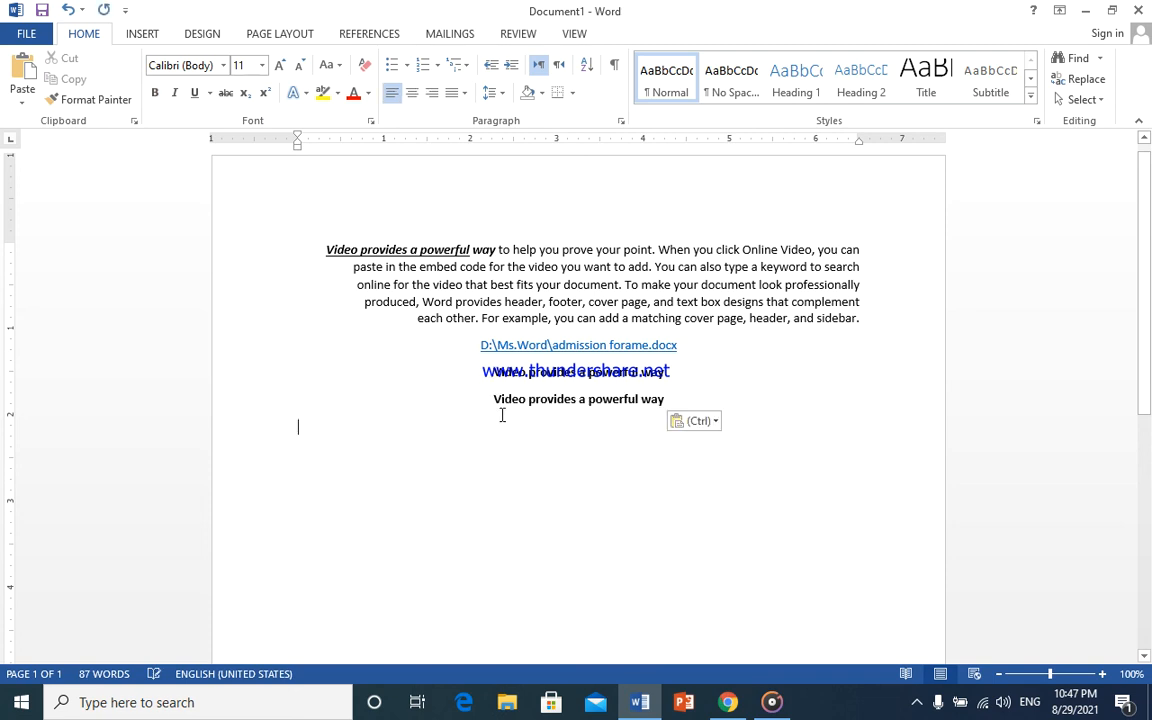
double_click(502, 415)
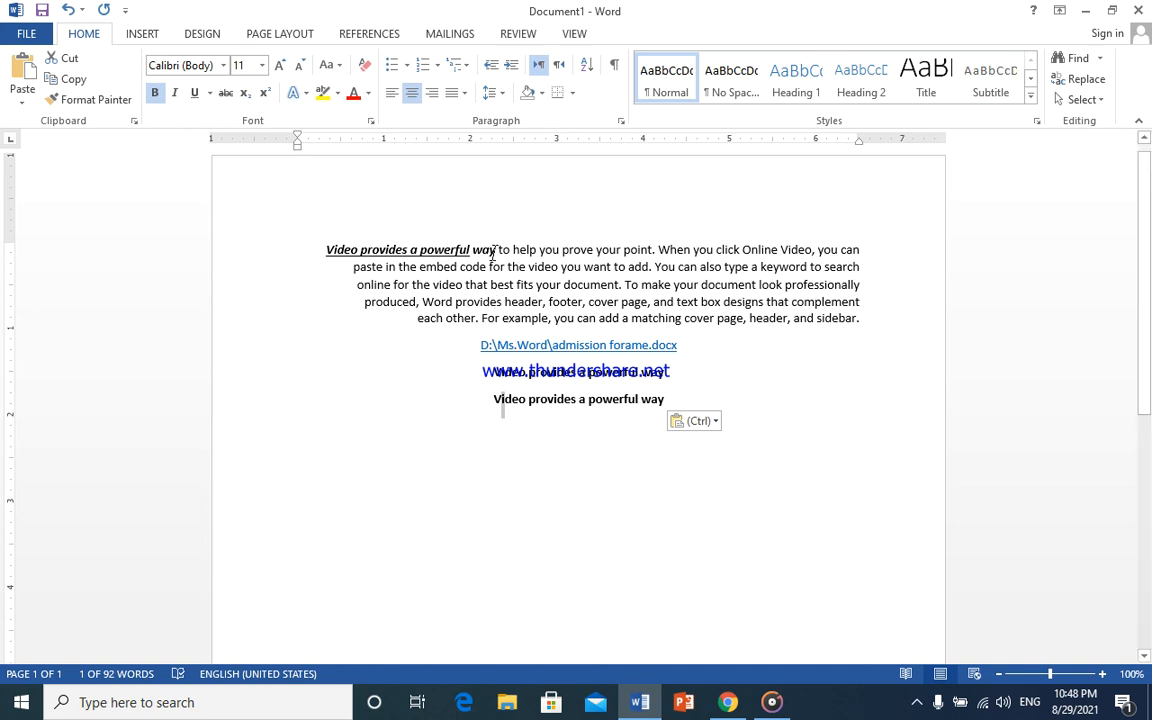
Replace the paragraph's opening phrase with the copied bold line, paste over that line again, and remove the extra blank line.
drag(496, 250, 324, 251)
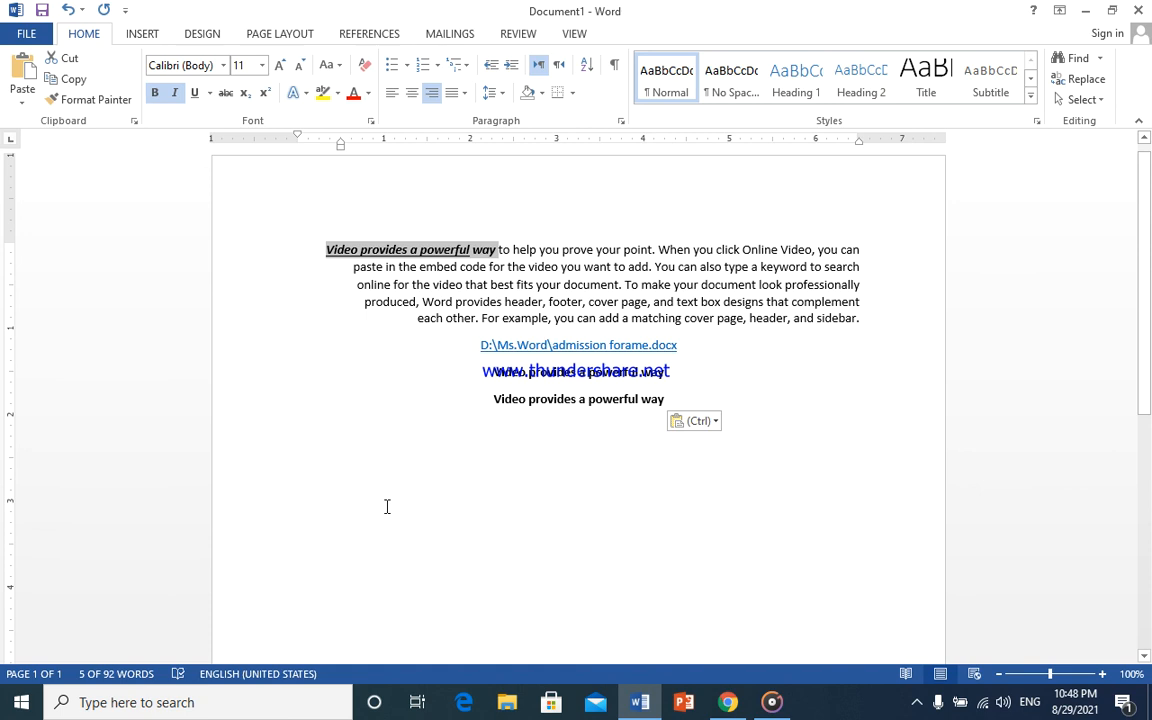
key(ctrl+v)
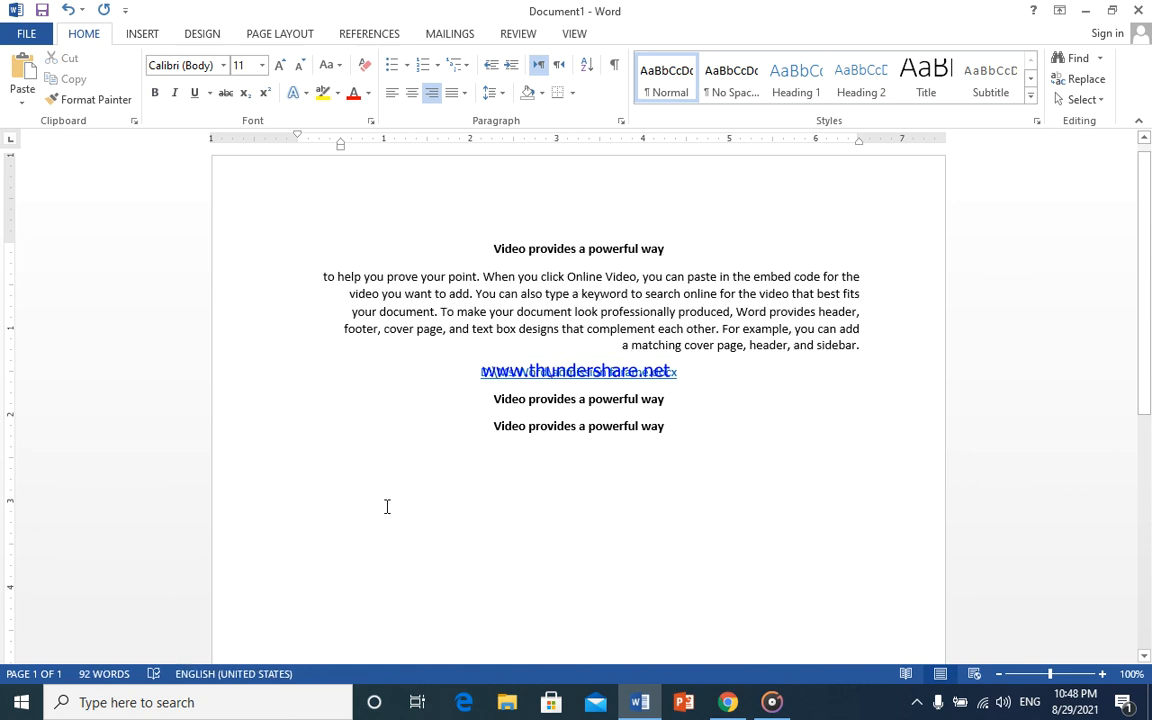
drag(673, 248, 496, 249)
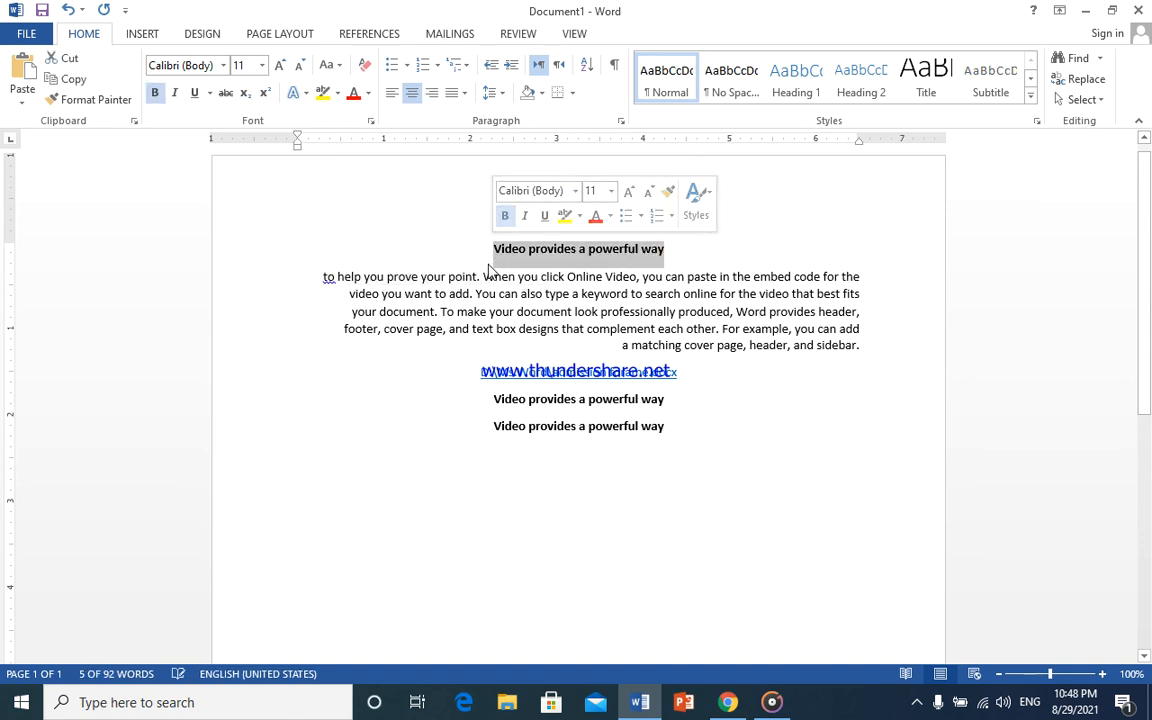
key(ctrl+v)
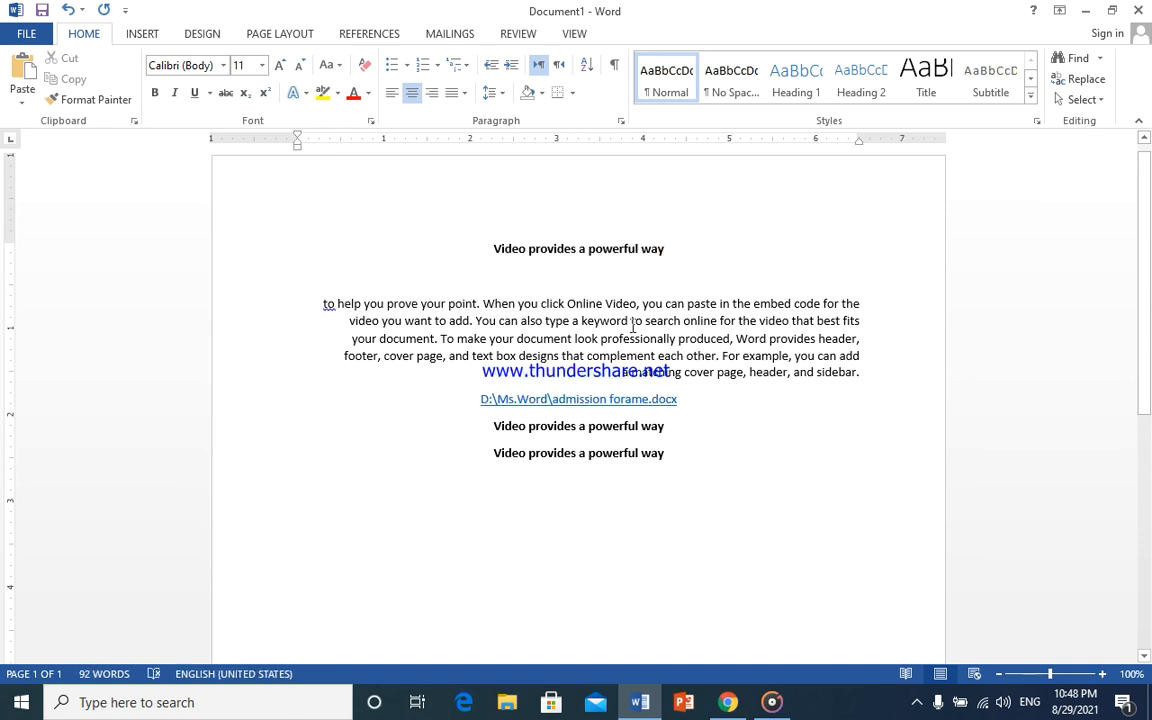
key(BackSpace)
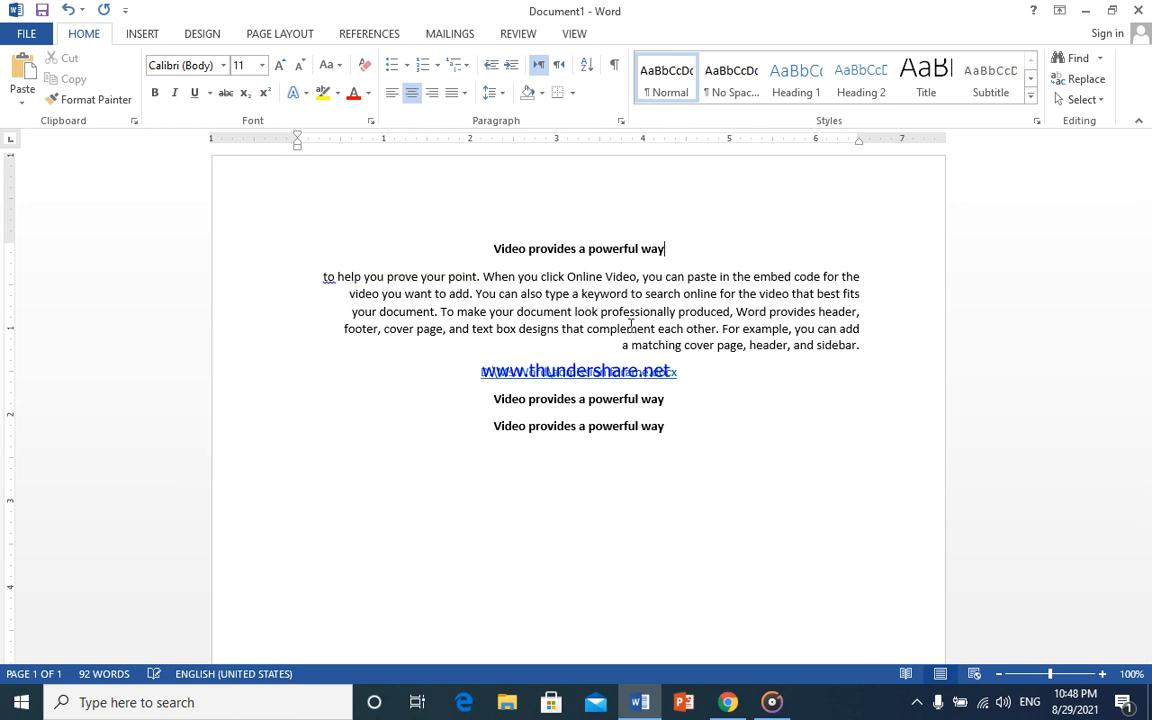
Undo the replacement of the paragraph's opening phrase and the pasting of the extra line below the hyperlink.
drag(321, 287, 428, 293)
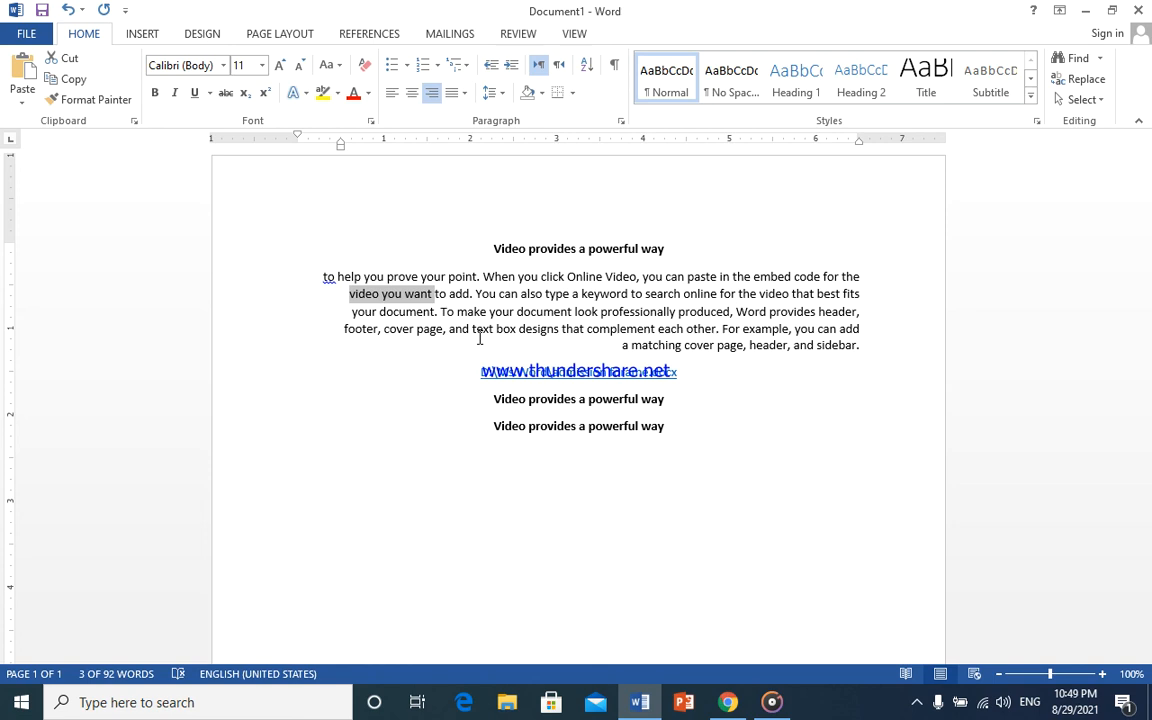
key(ctrl+z)
key(ctrl+z)
key(ctrl+z)
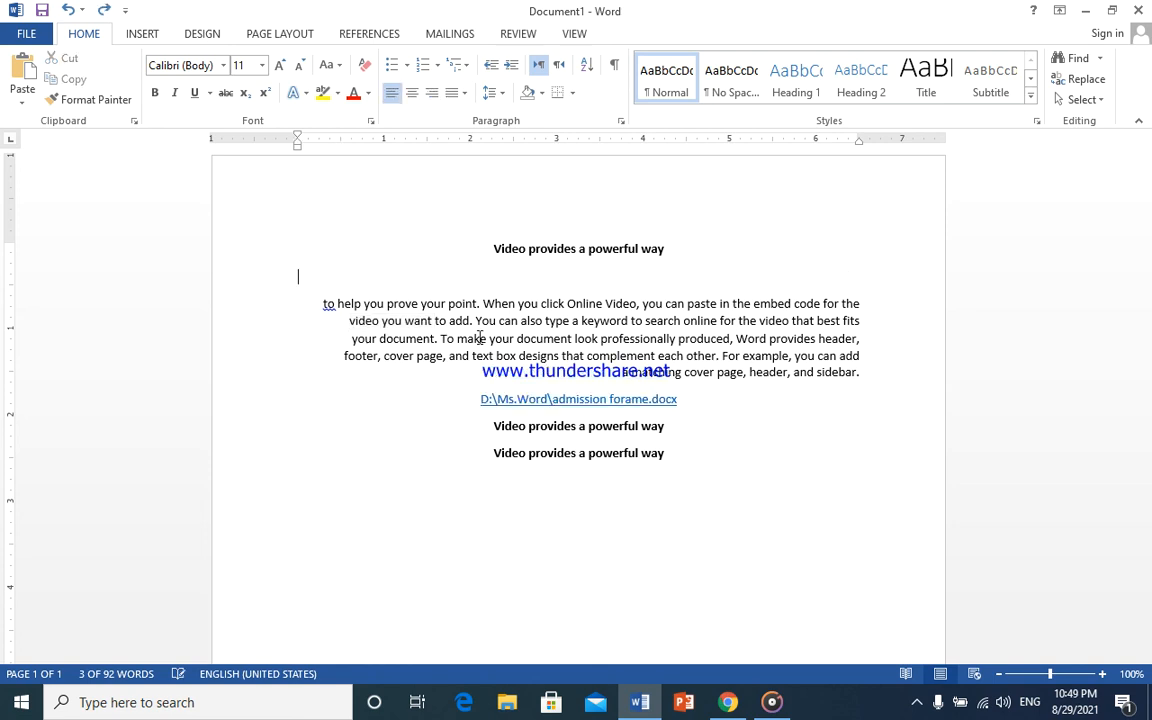
key(ctrl+z)
key(ctrl+z)
key(ctrl+z)
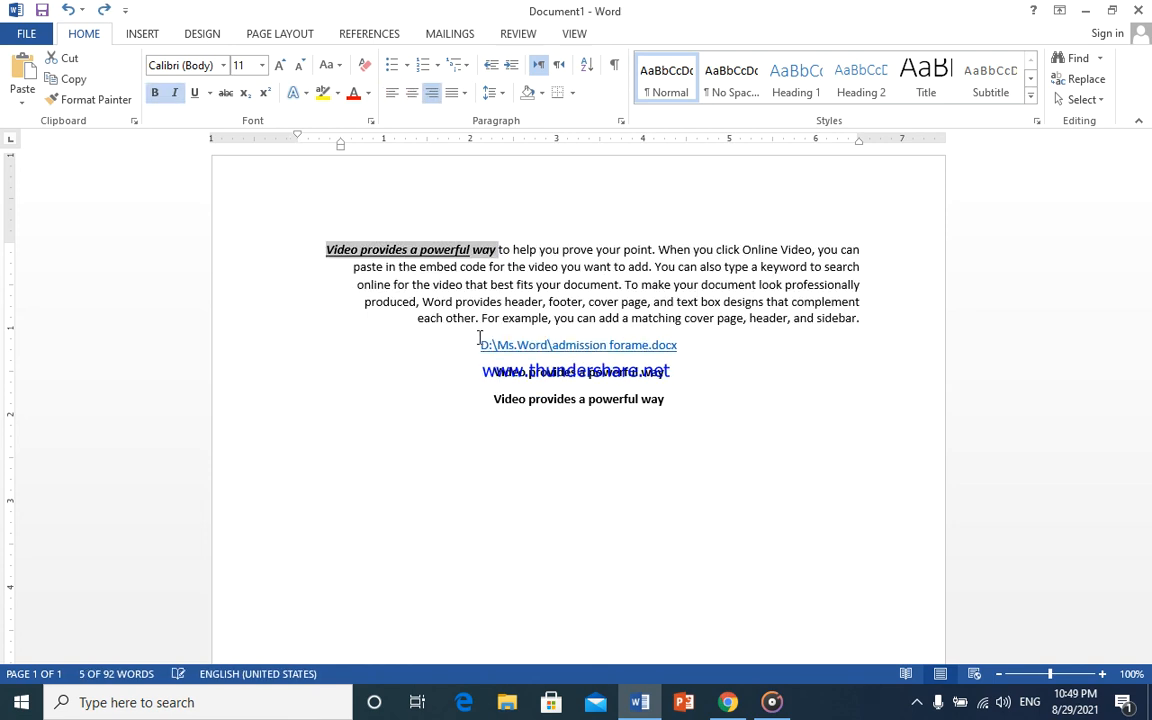
key(ctrl+z)
key(ctrl+z)
key(ctrl+z)
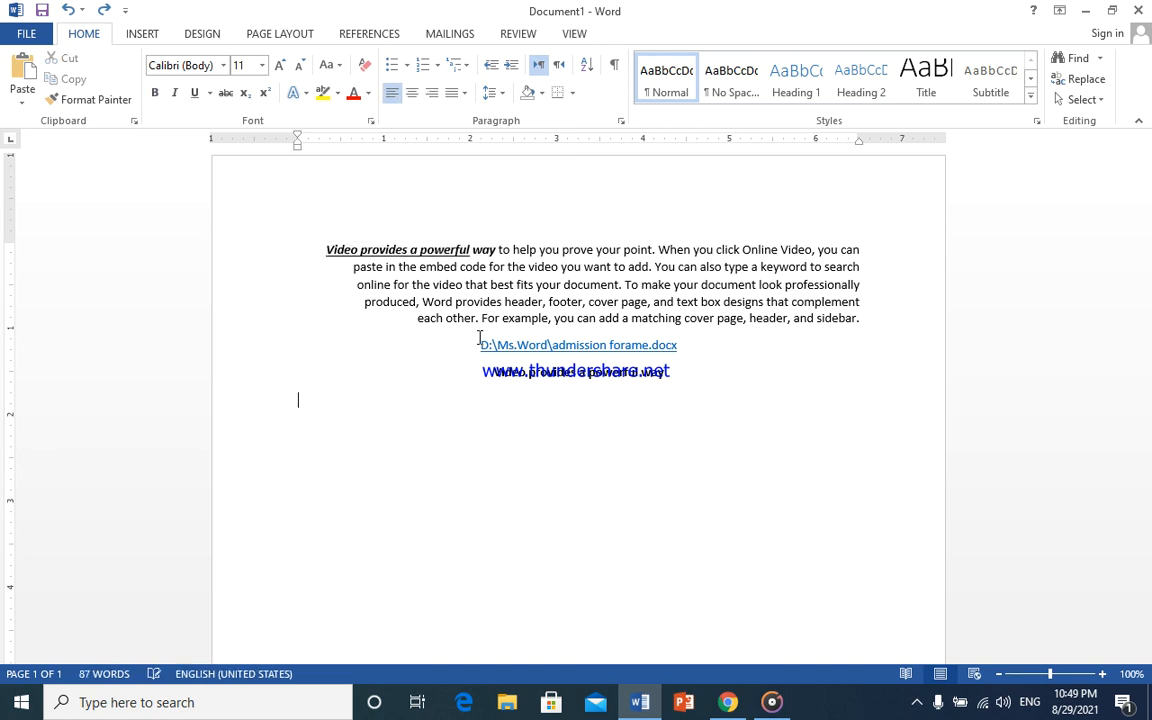
key(ctrl+z)
key(ctrl+z)
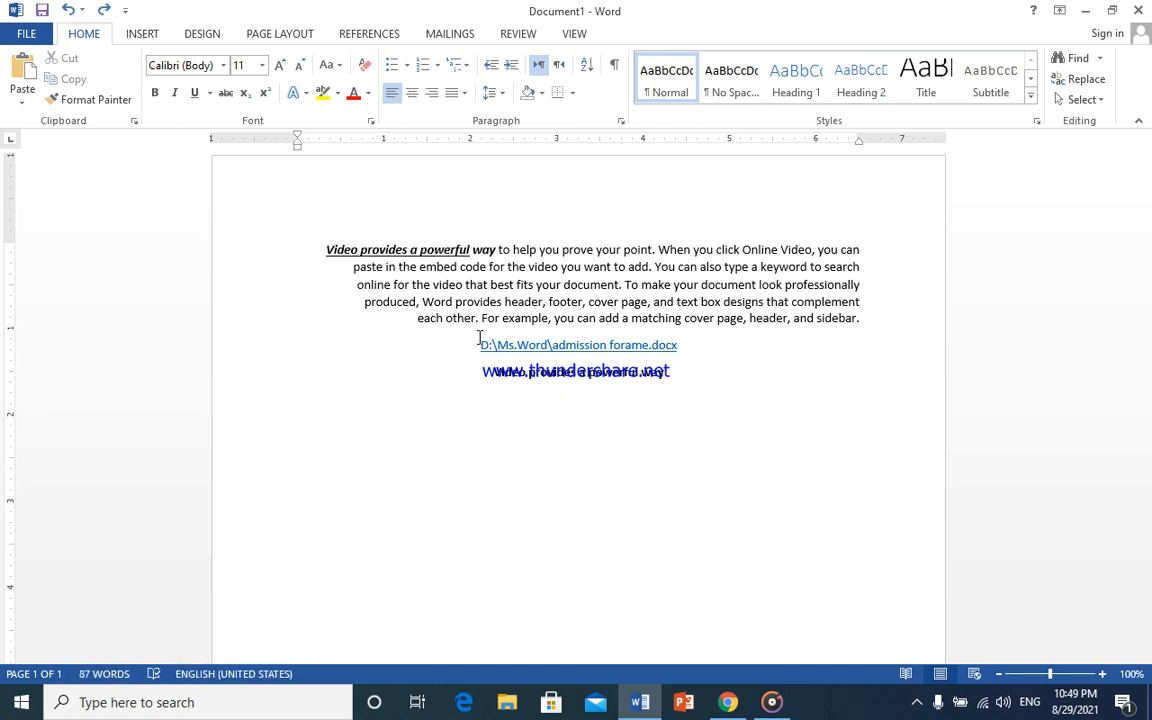